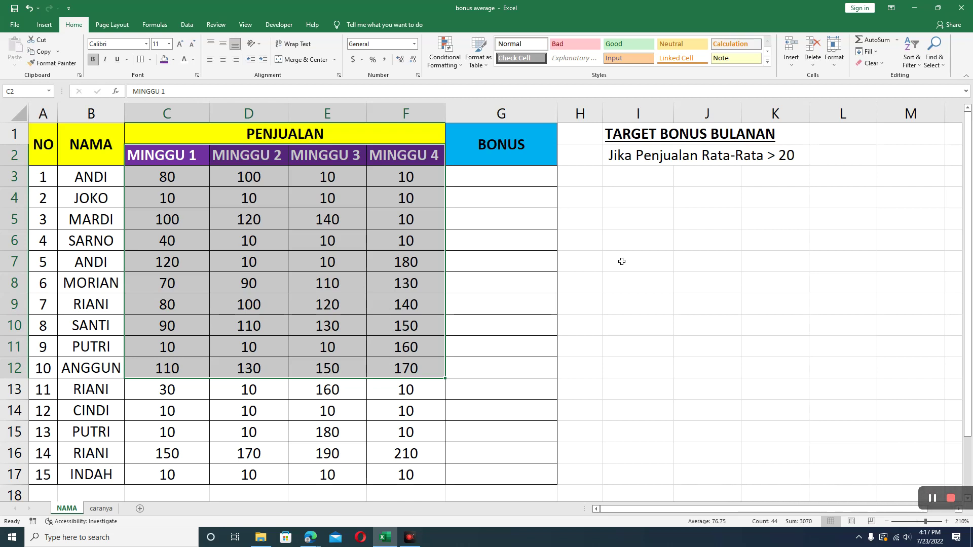
Present the sales table, pointing out the MINGGU 1–4 headings and ANDI's weekly sales C3:F3
click(630, 239)
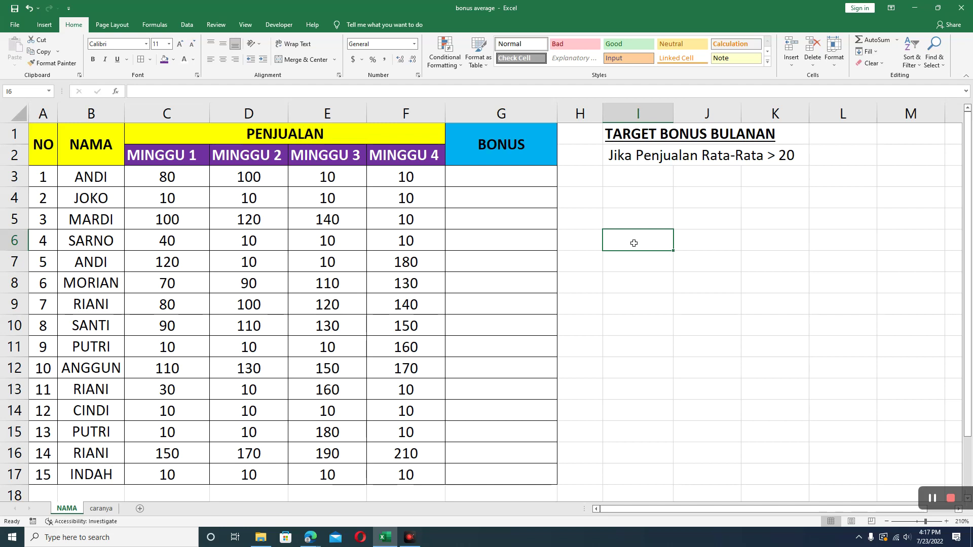
mouse_move(51, 152)
mouse_down()
mouse_move(420, 296)
mouse_move(532, 470)
mouse_up()
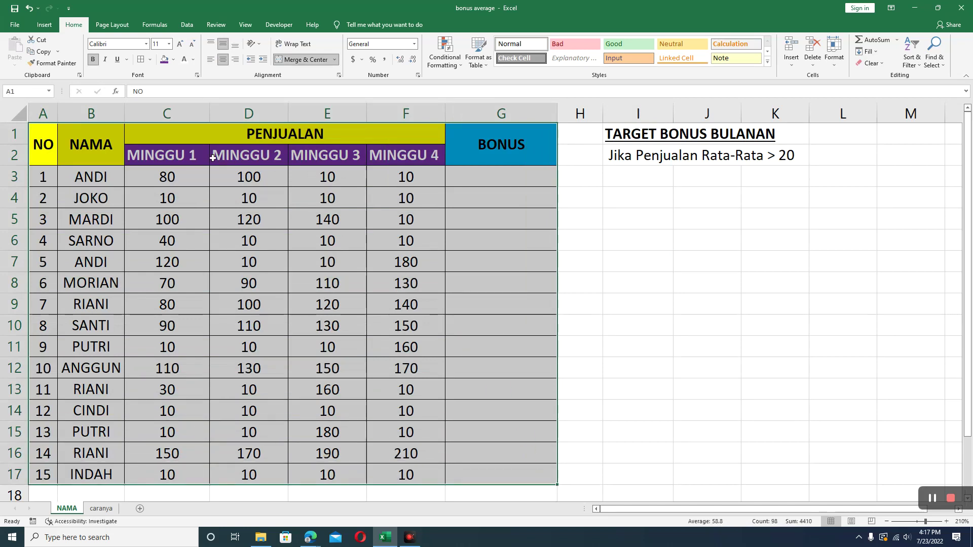
click(182, 157)
click(255, 158)
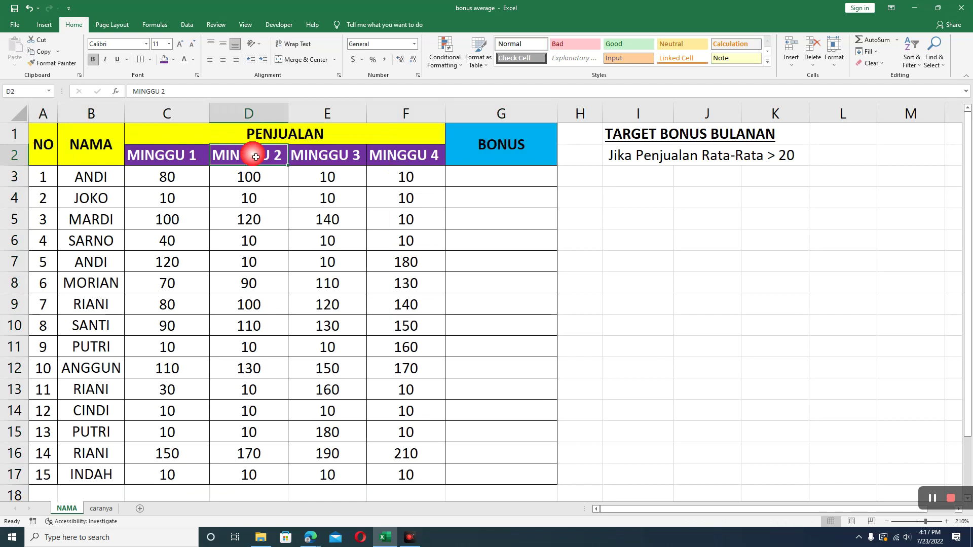
click(346, 160)
click(430, 159)
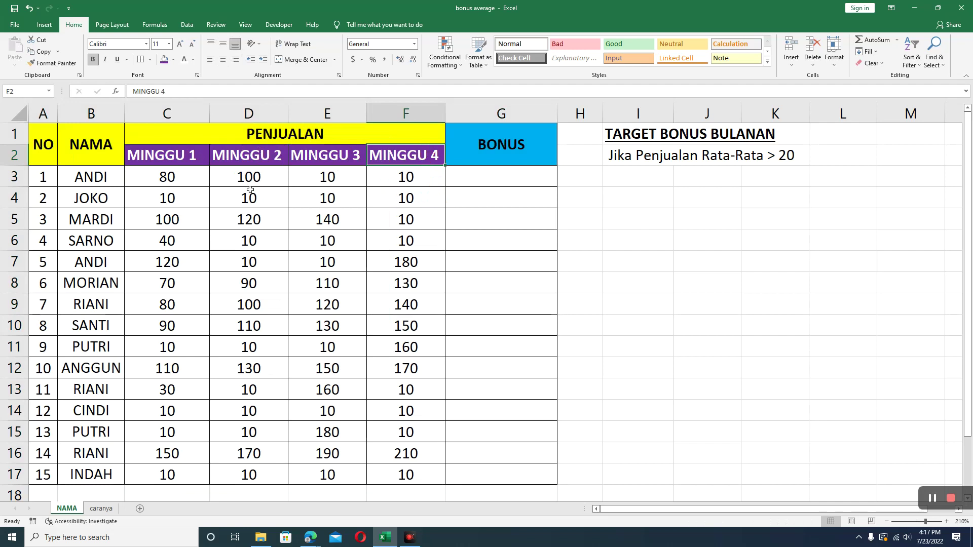
click(166, 186)
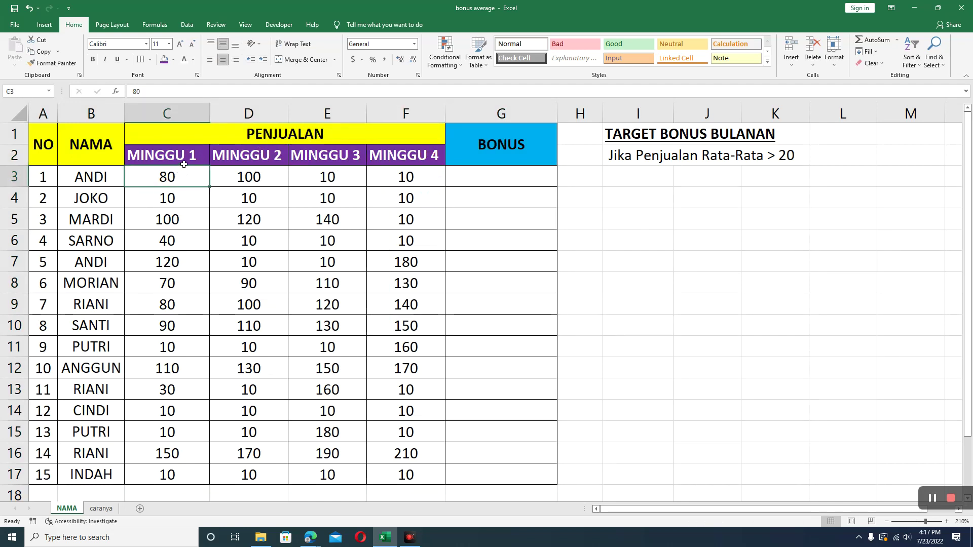
click(182, 163)
click(424, 160)
drag(174, 178, 396, 179)
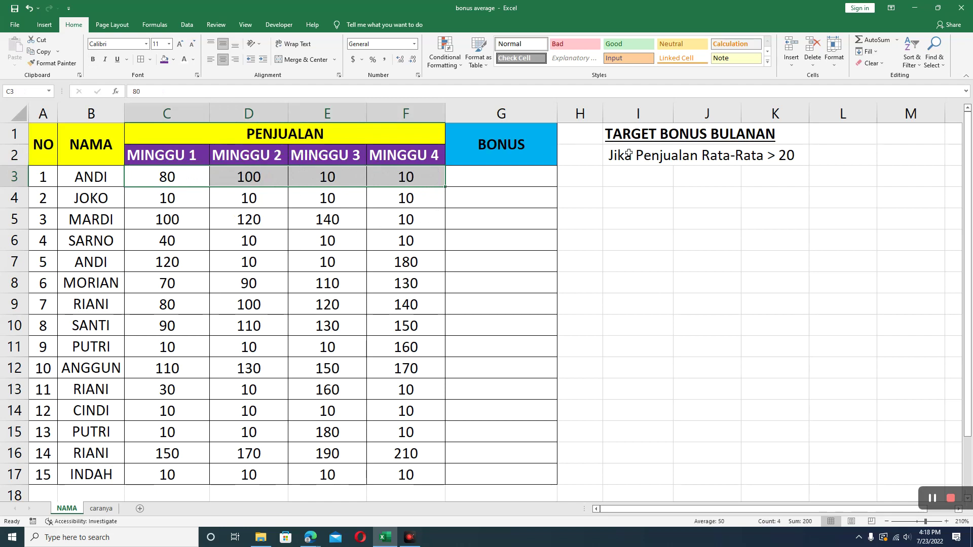
Highlight the row-2 bonus rule (average above 20) and the salespeople's names in column B
click(512, 182)
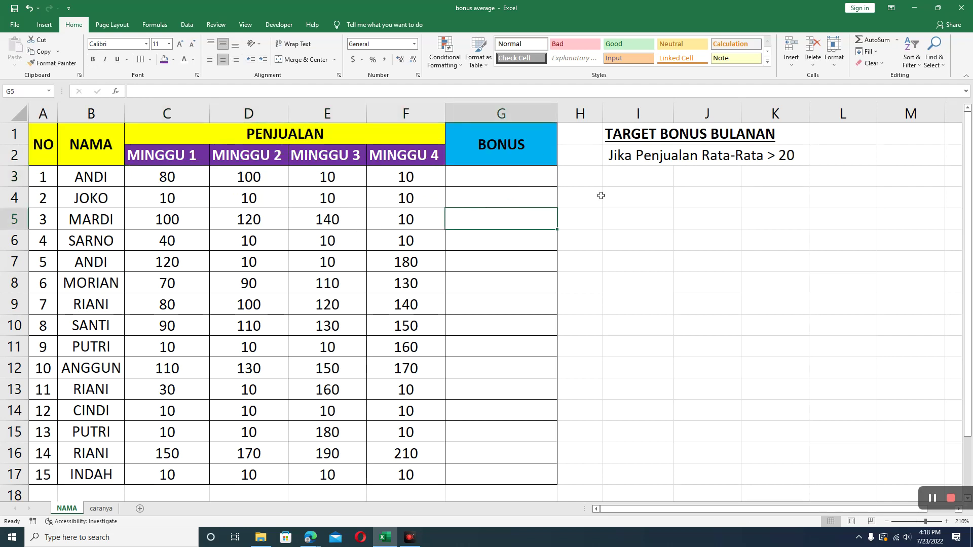
drag(628, 158, 827, 159)
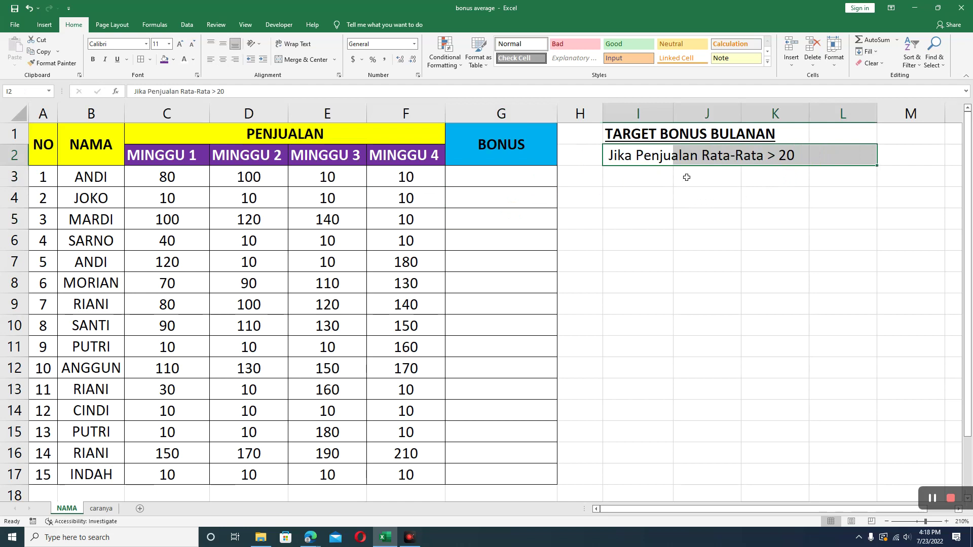
click(178, 162)
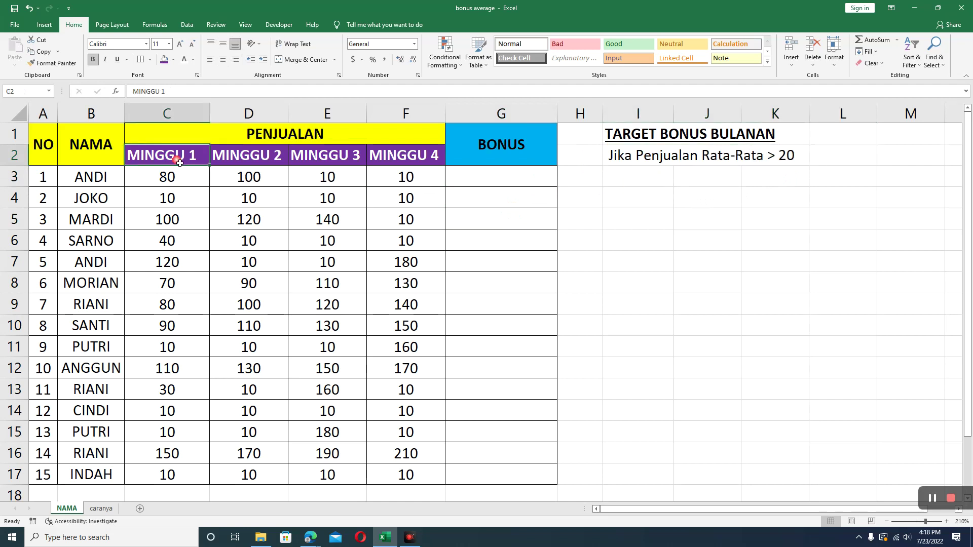
click(431, 158)
drag(629, 159, 777, 163)
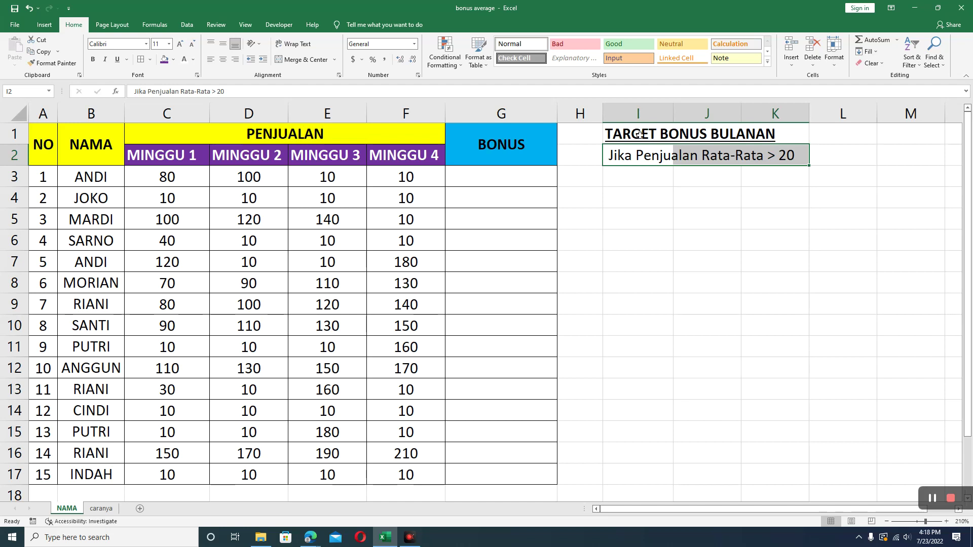
drag(85, 186, 110, 413)
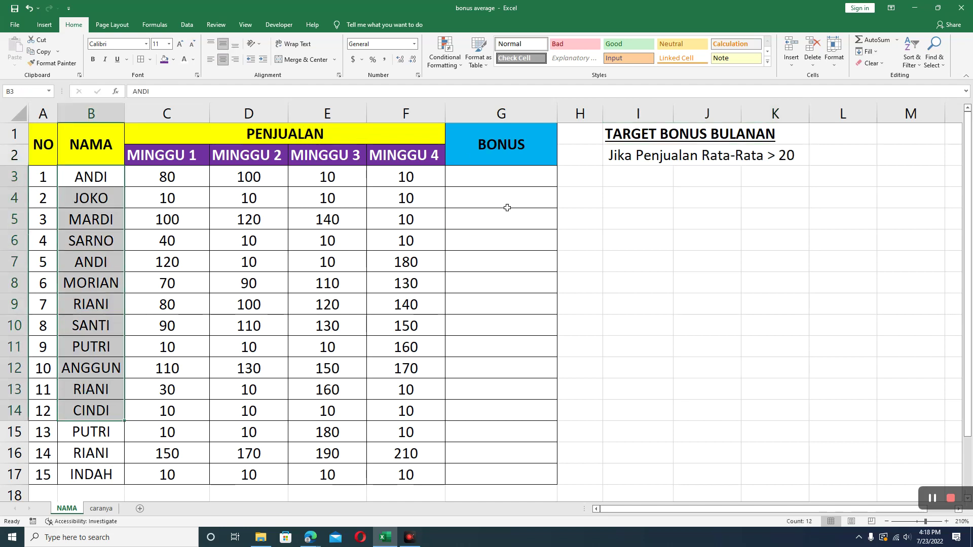
click(699, 185)
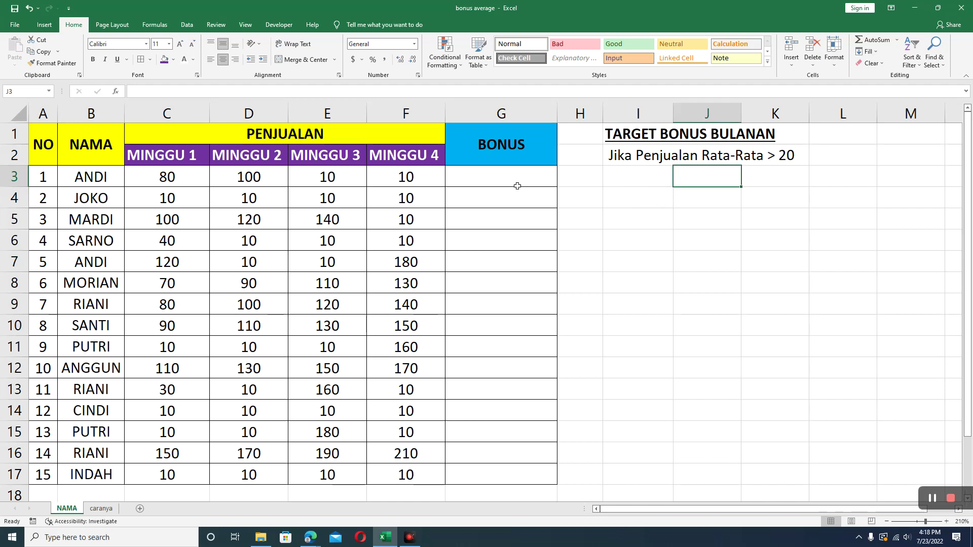
Widen column G and enter =IF(AVERAGE(C3:F3)>20,"BONUS","TIDAK") in G3
click(514, 178)
drag(558, 119, 575, 120)
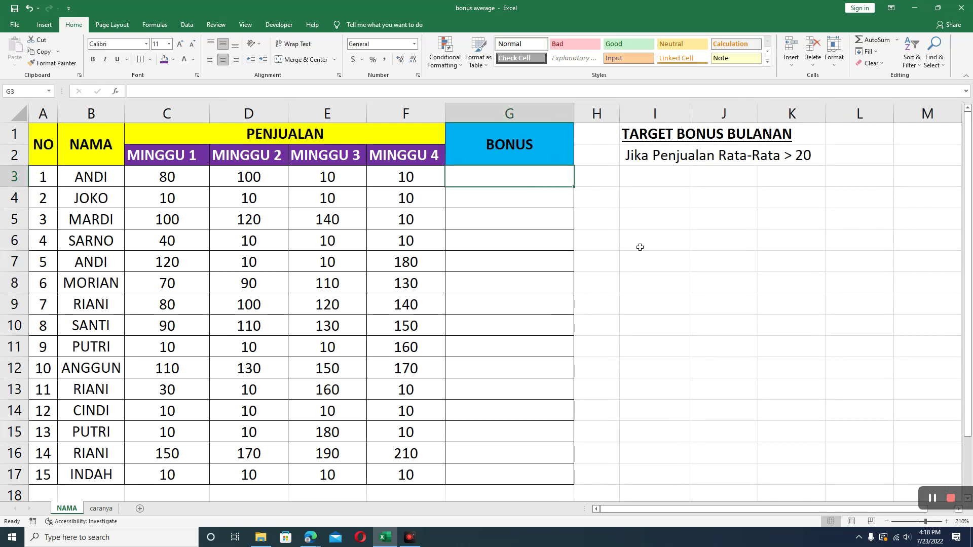
text(=IF)
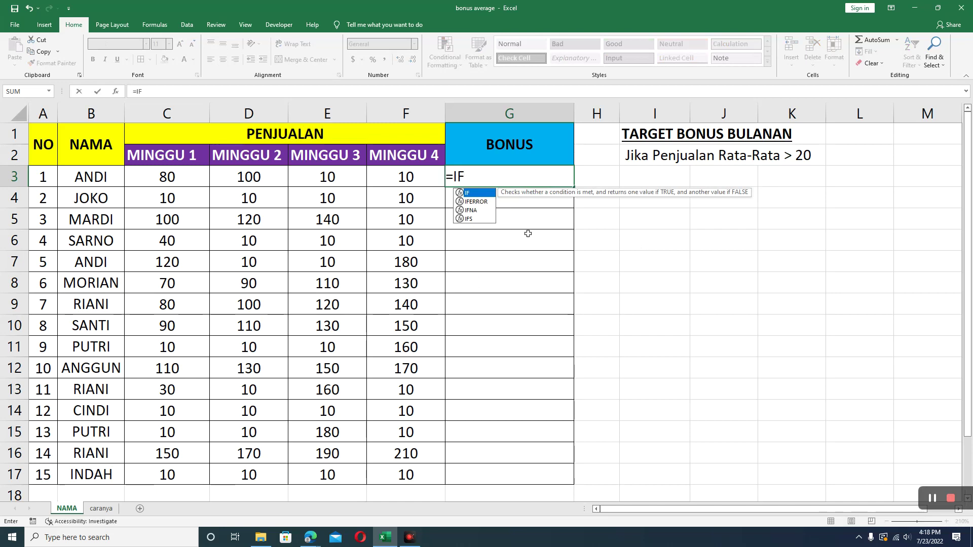
text((AVERA)
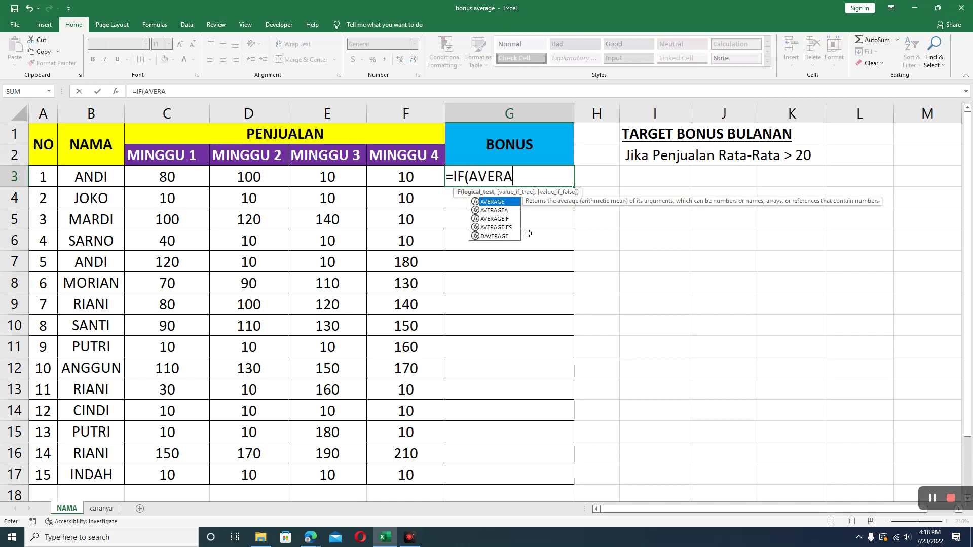
double_click(503, 202)
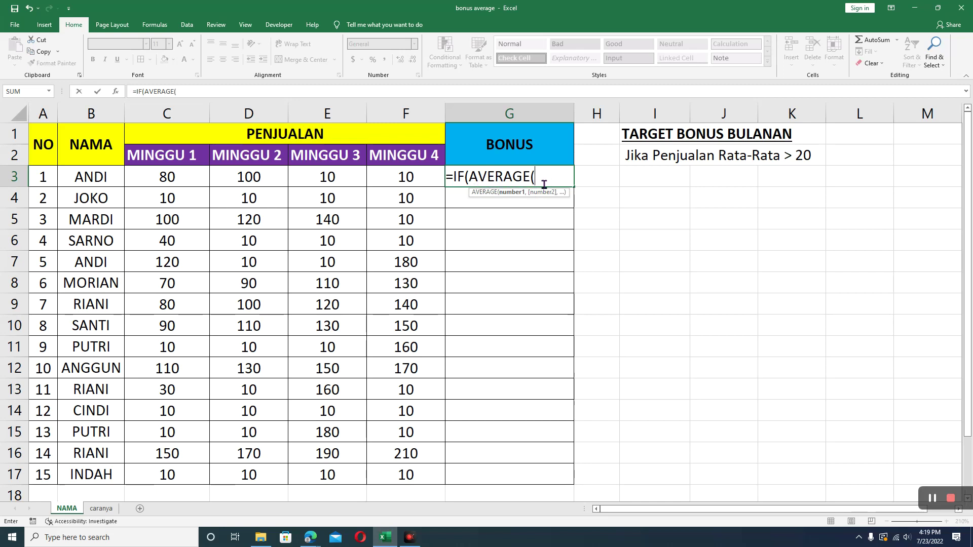
click(199, 182)
drag(214, 180, 399, 182)
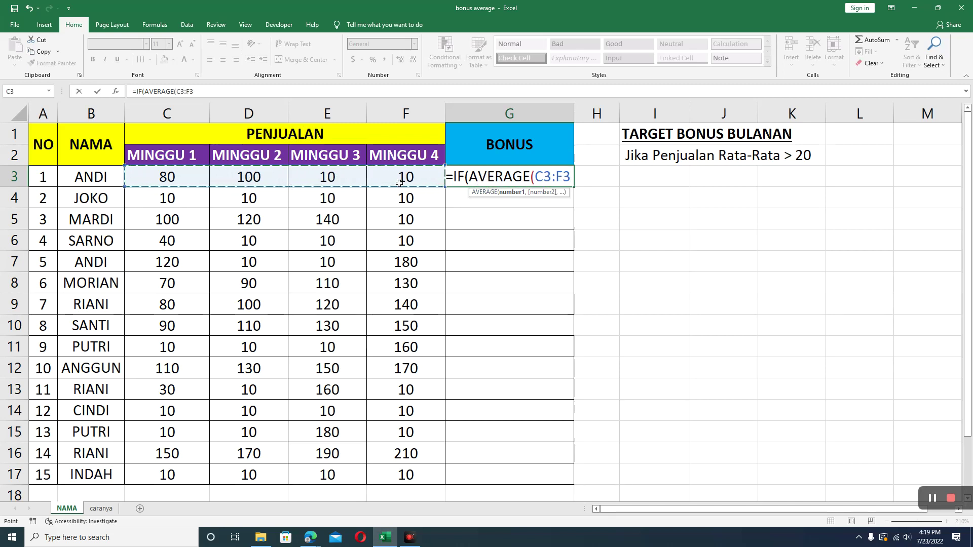
text())
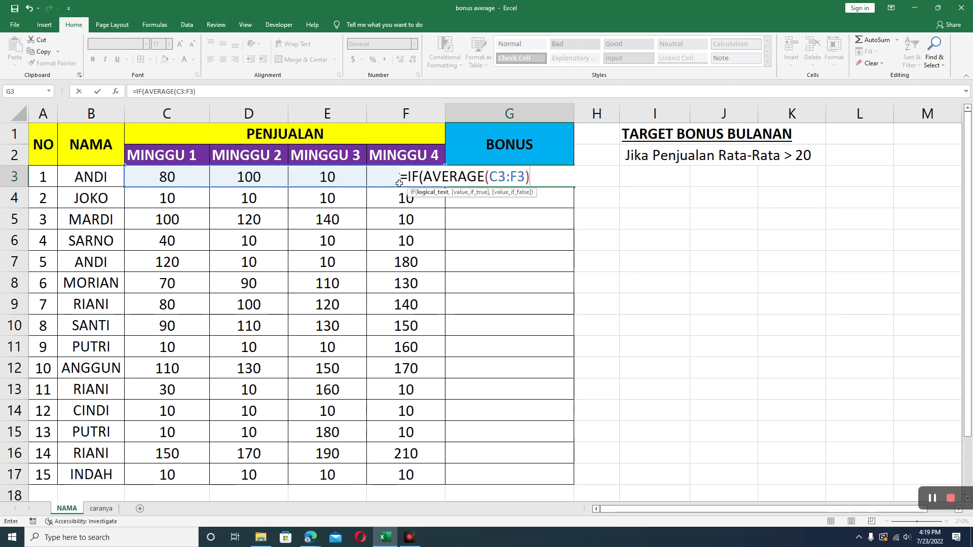
text(>)
text(20)
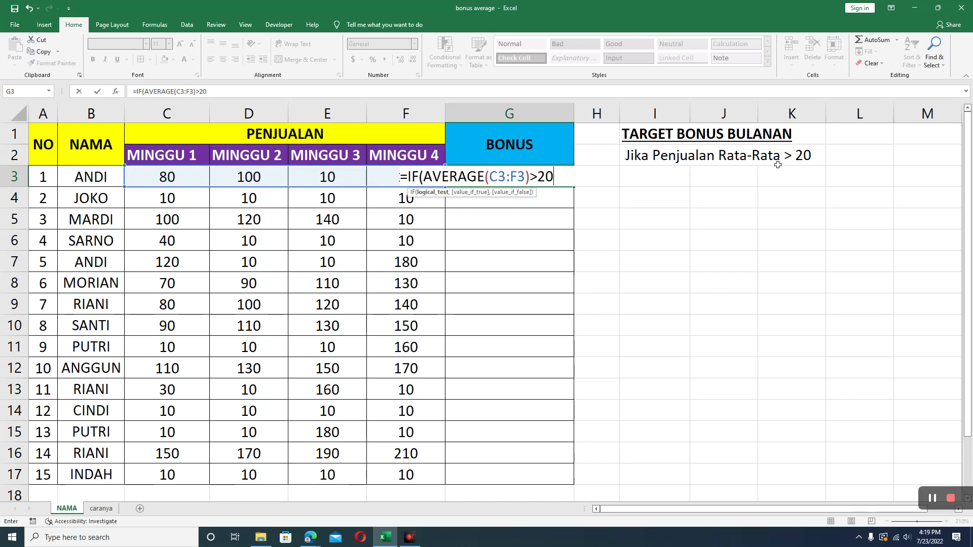
text(,)
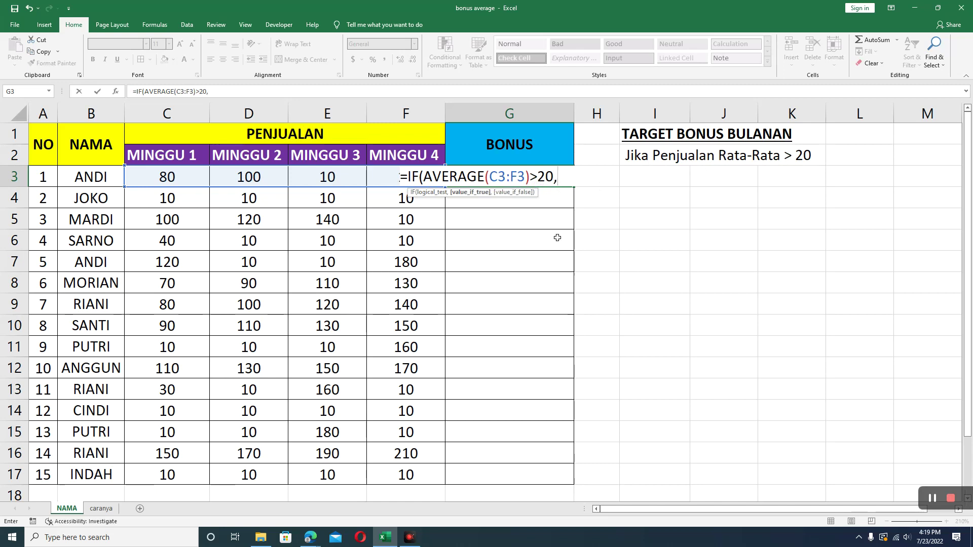
text("BONUS)
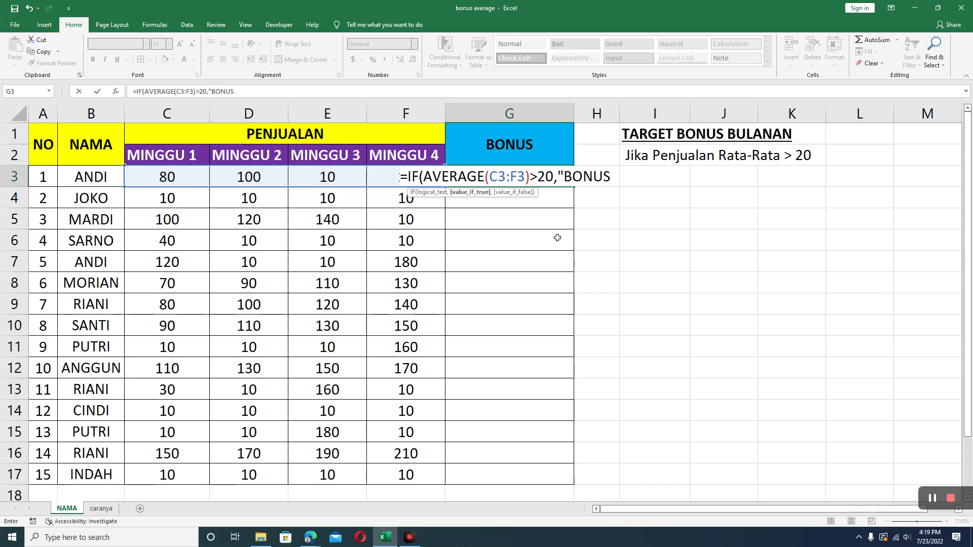
text(")
text(,)
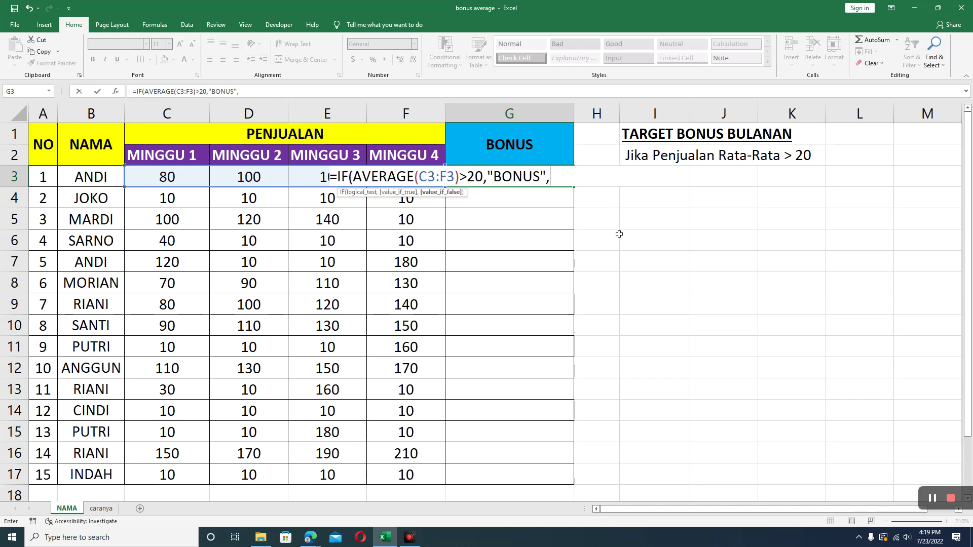
text("TIDAK")
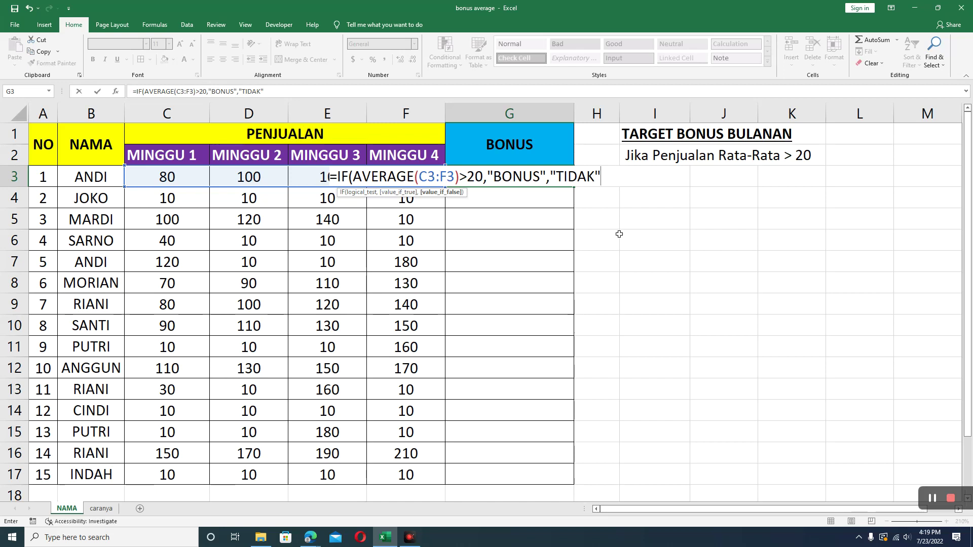
key(Return)
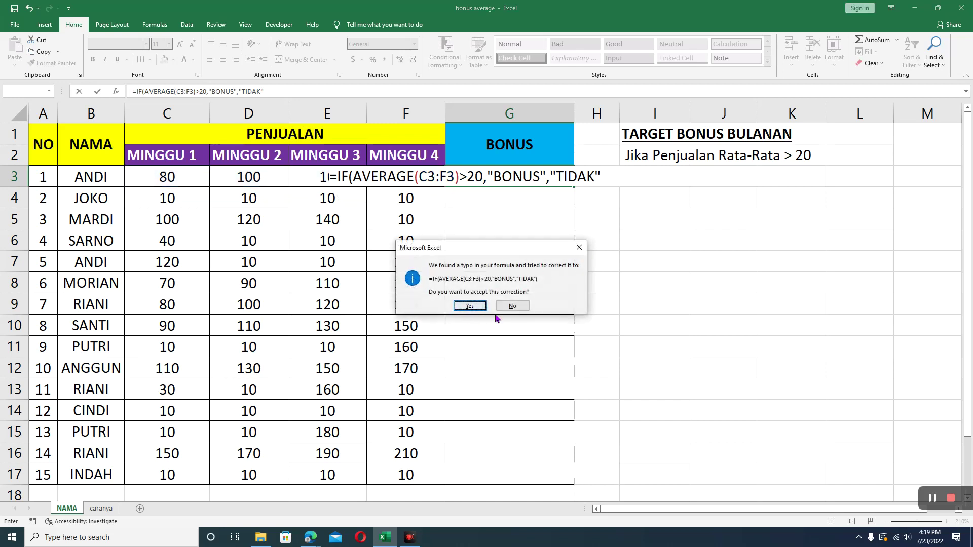
Accept the formula correction, fill G3's formula down to G17, and spot-check the results
click(470, 306)
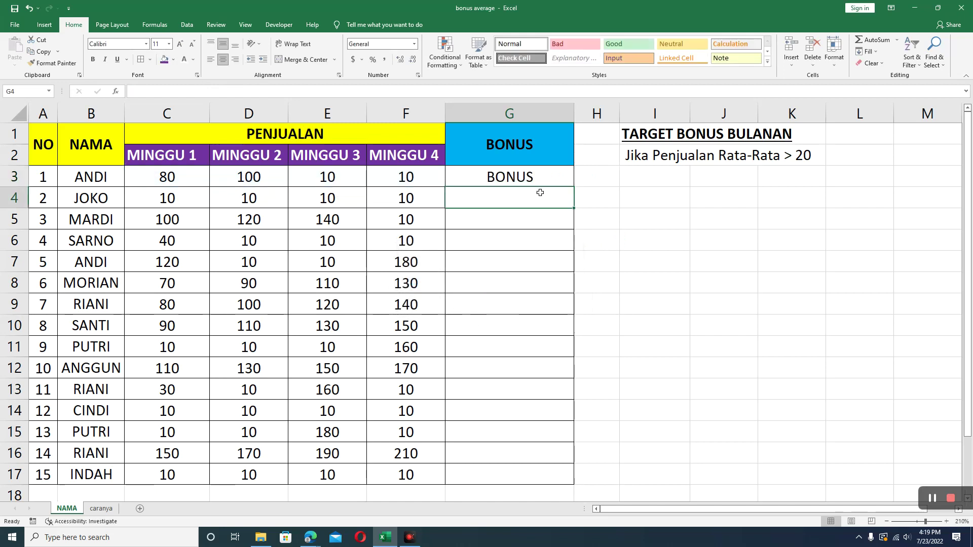
click(532, 179)
drag(576, 190, 599, 482)
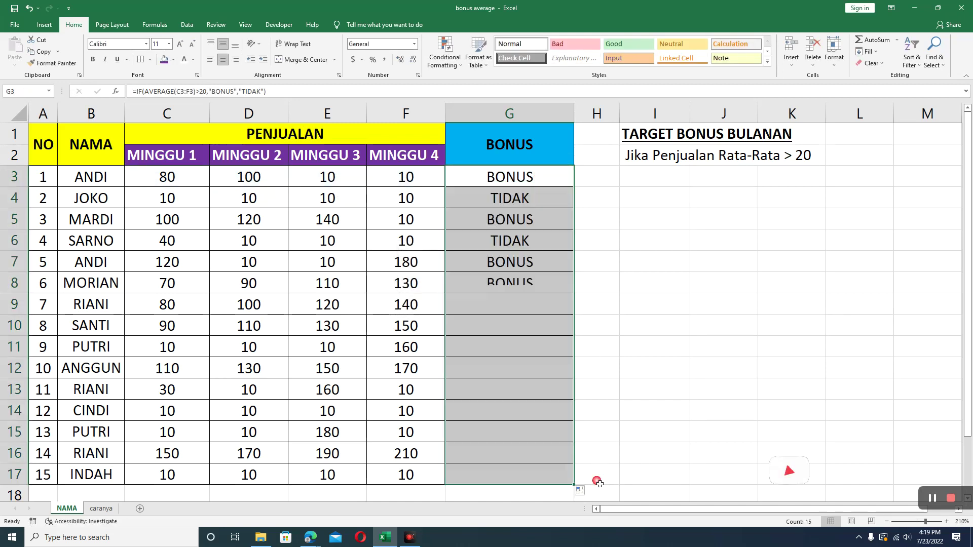
click(522, 241)
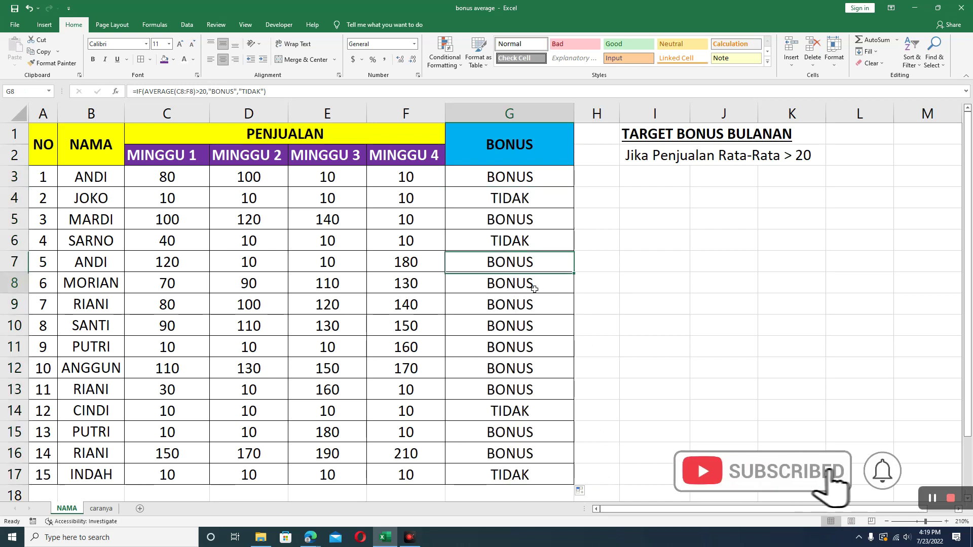
click(533, 409)
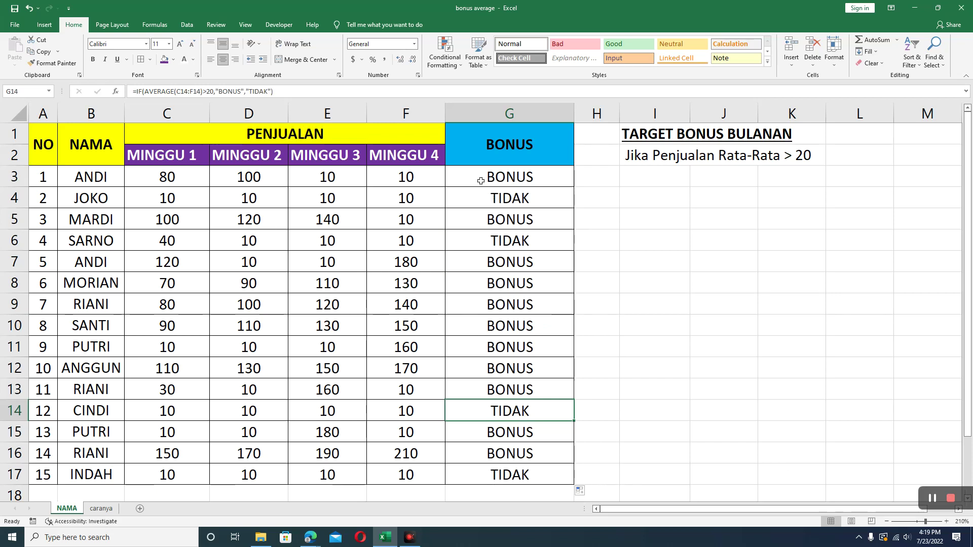
click(504, 179)
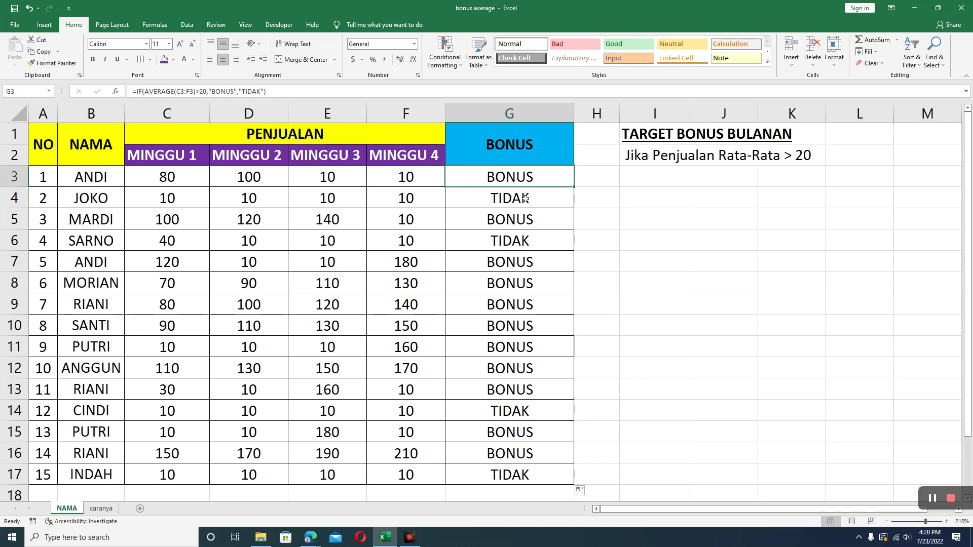
click(528, 207)
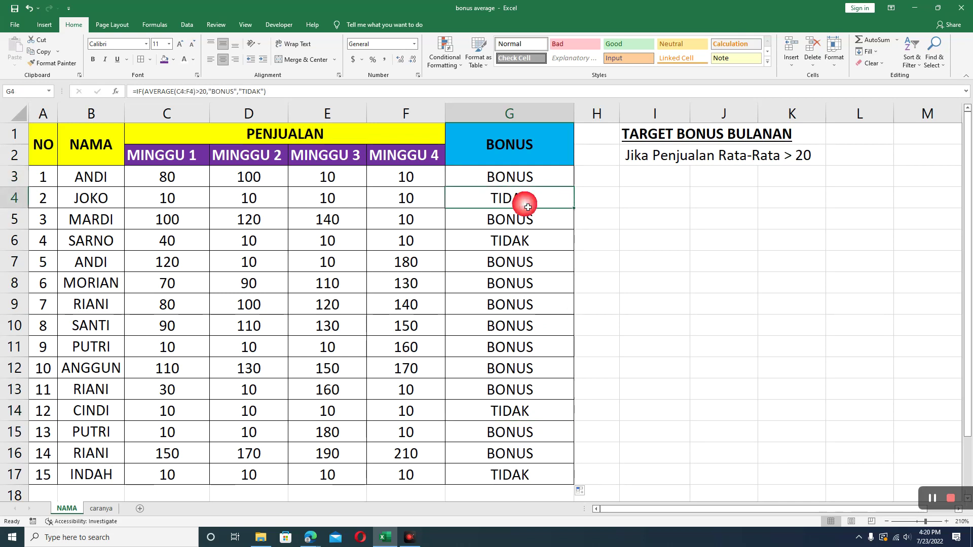
click(536, 187)
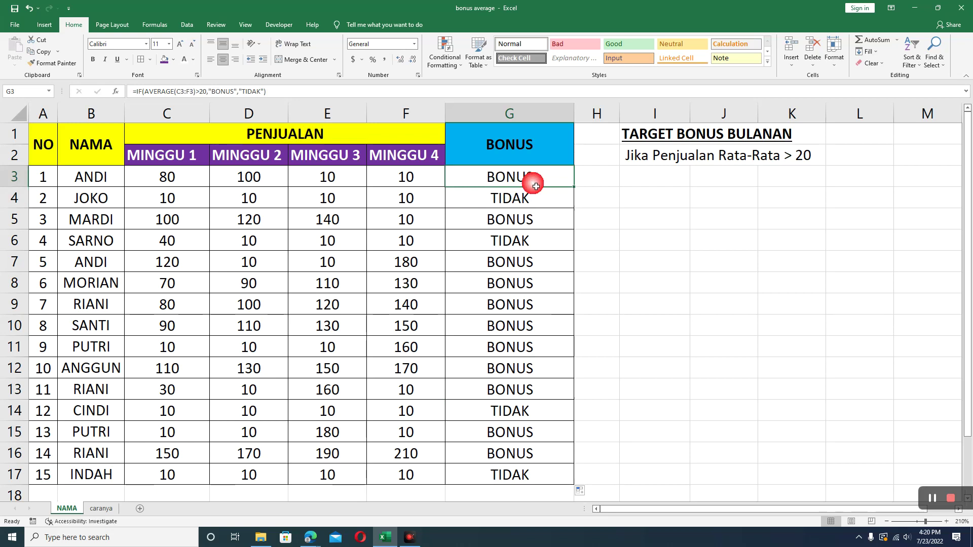
drag(102, 186, 124, 474)
click(537, 180)
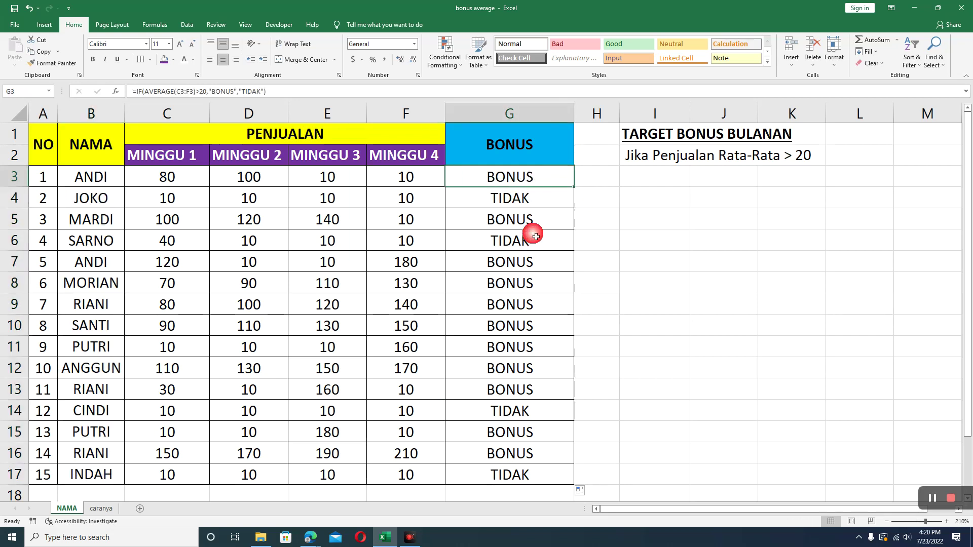
click(534, 208)
click(527, 220)
click(531, 240)
click(531, 286)
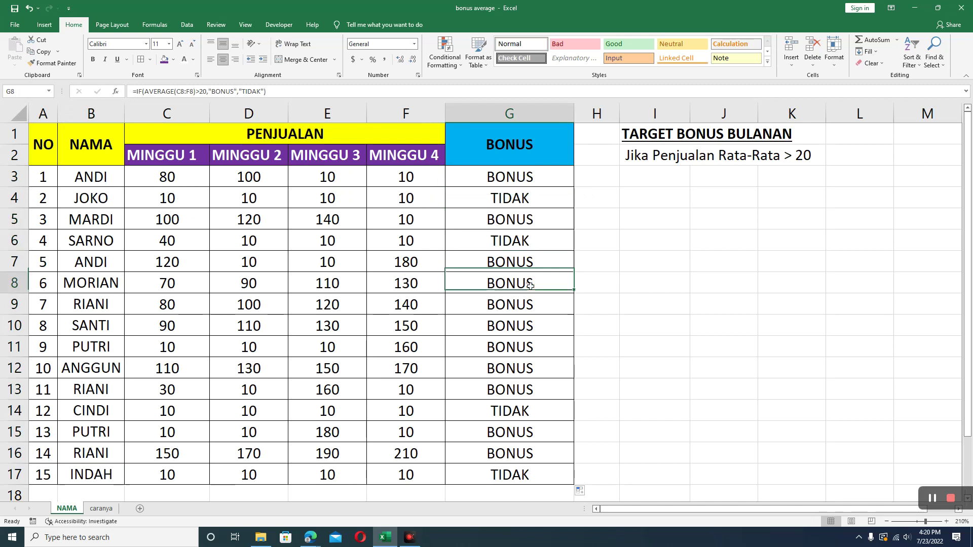
click(533, 216)
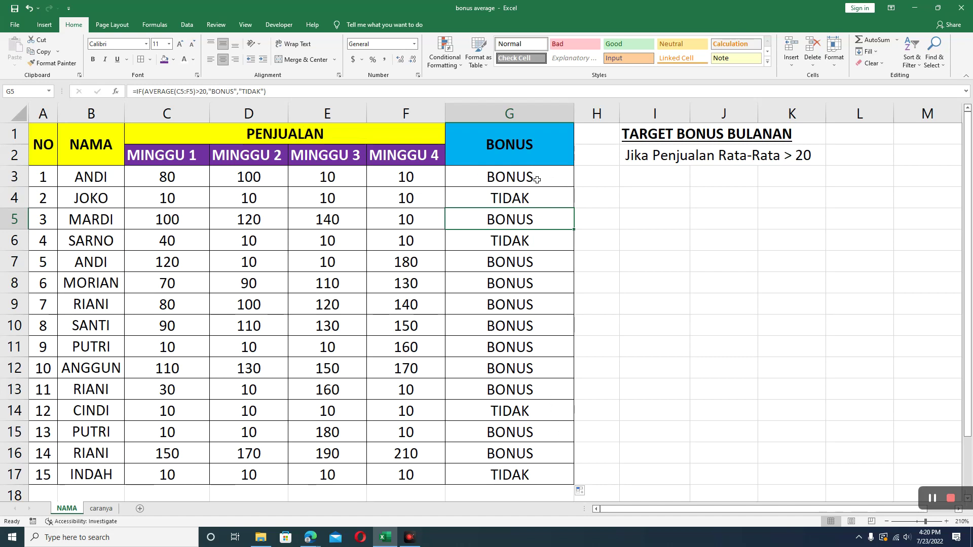
click(528, 122)
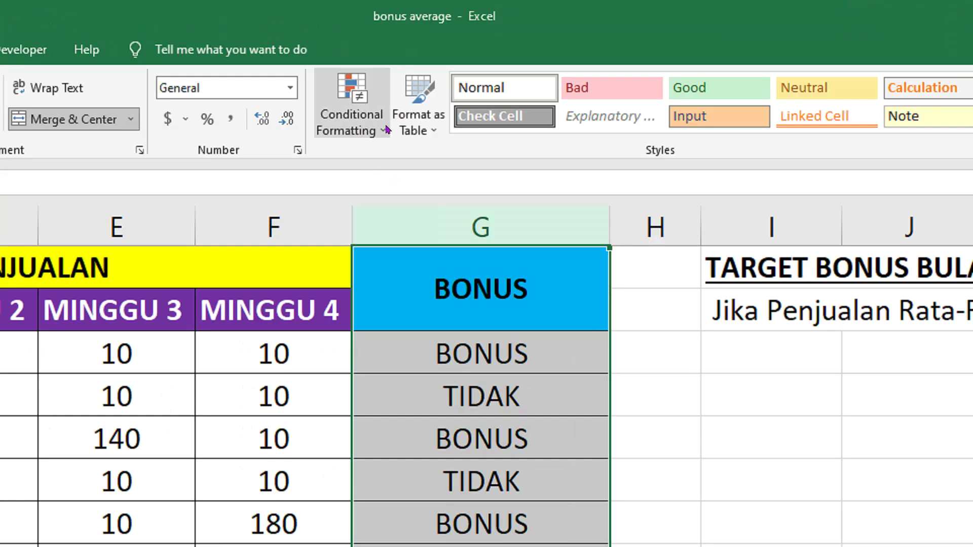
Start a Highlight Cells 'Equal To' rule on column G matching the value BONUS
click(366, 129)
click(365, 129)
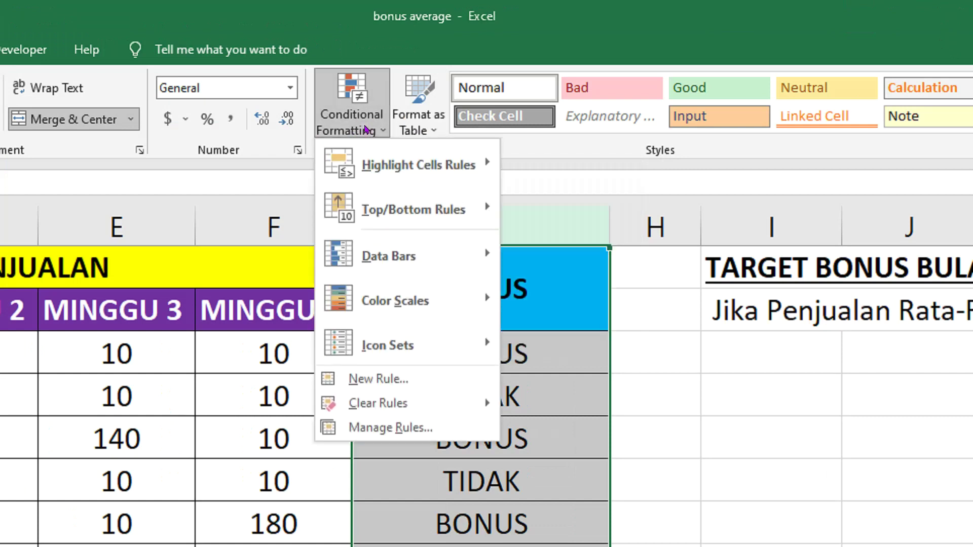
mouse_move(411, 165)
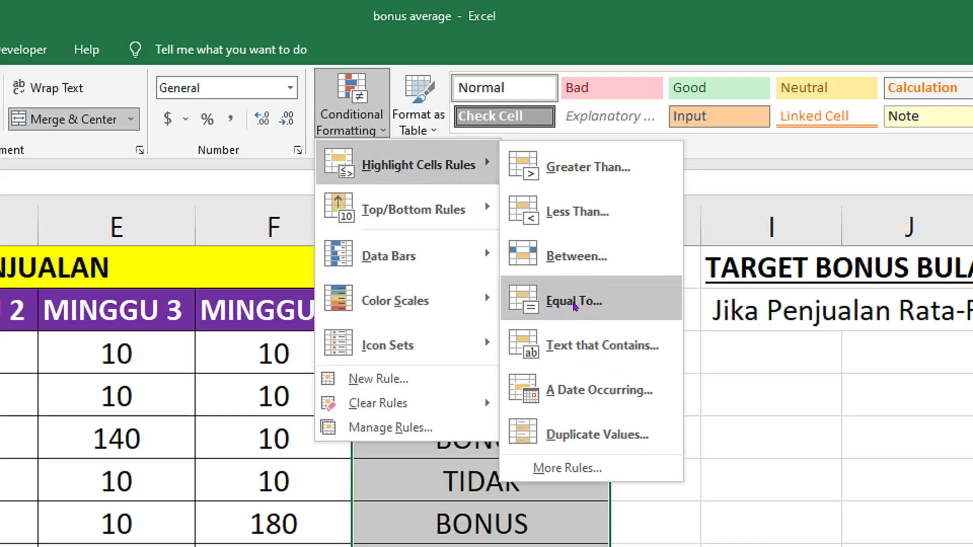
click(570, 303)
drag(712, 301, 467, 252)
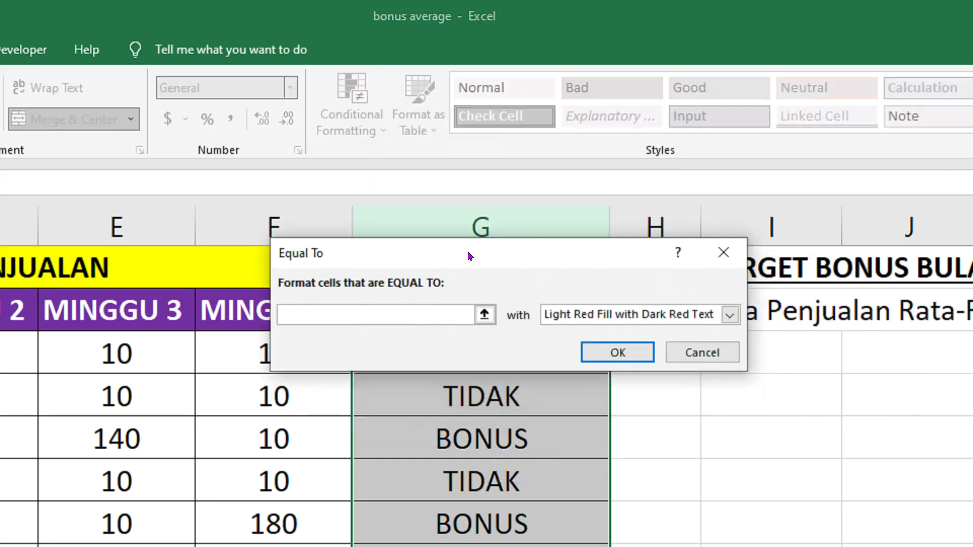
drag(467, 252, 474, 159)
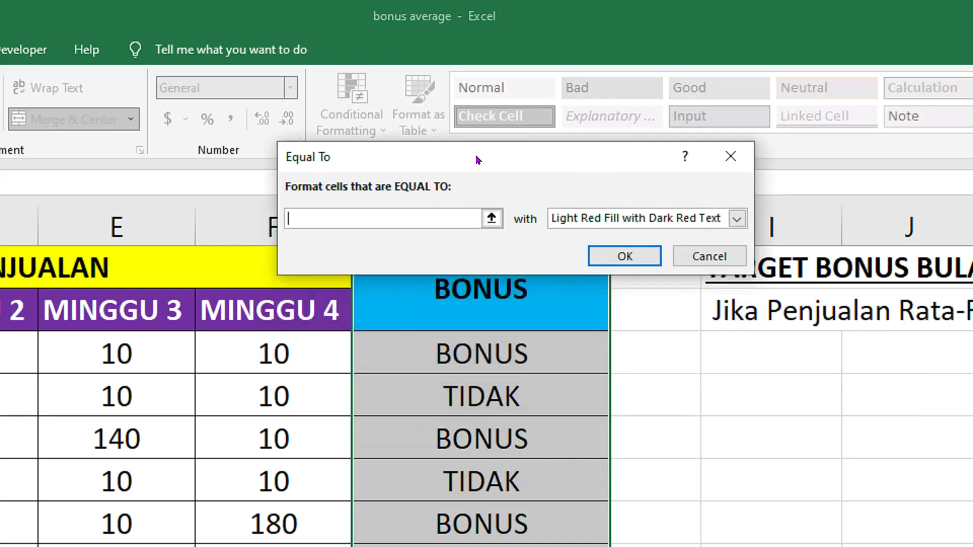
click(443, 216)
text(BONUS)
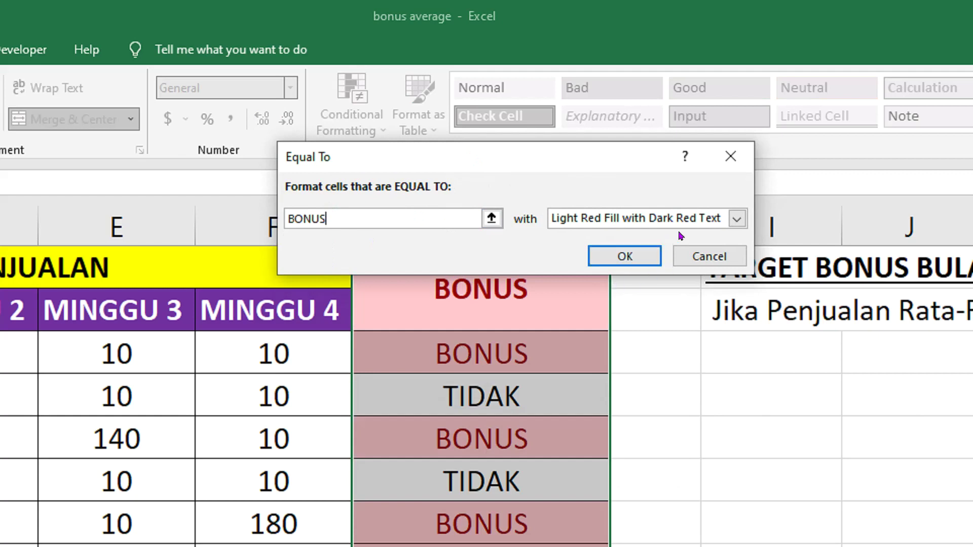
Give the BONUS rule a custom green fill, apply it, and check the green cells
click(737, 219)
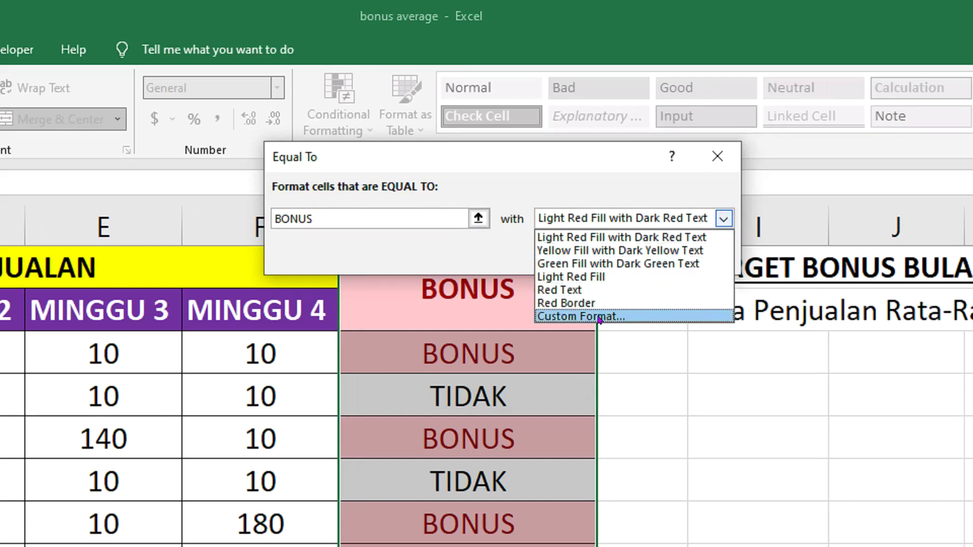
click(603, 316)
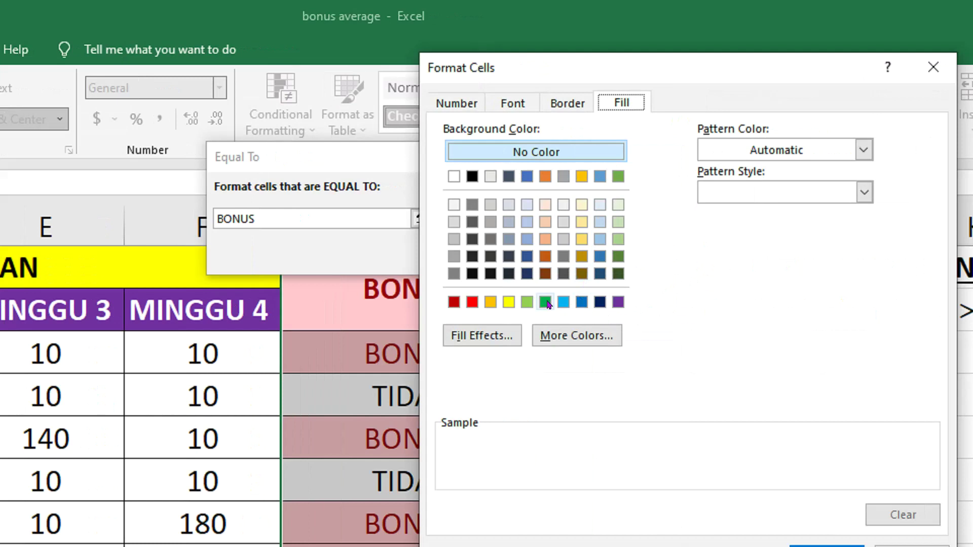
click(546, 302)
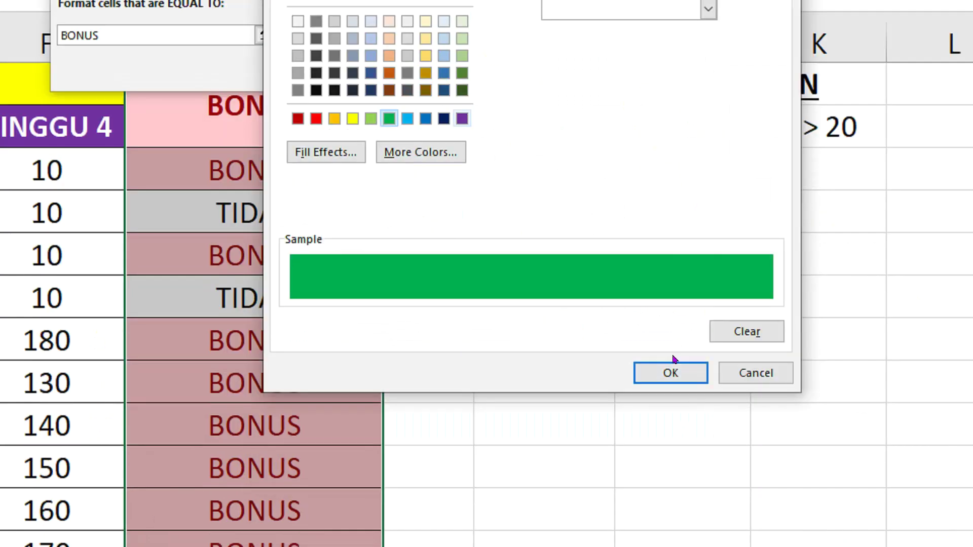
click(672, 374)
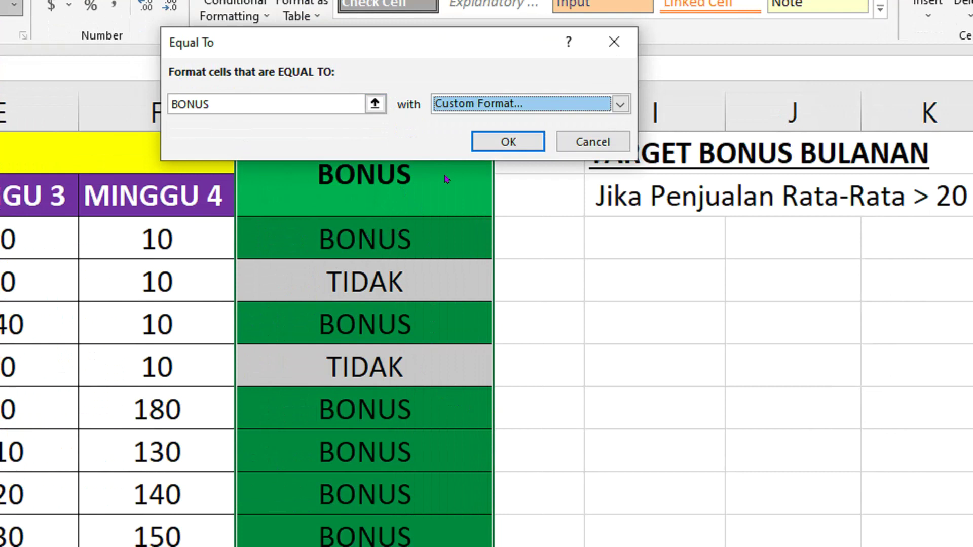
click(502, 143)
click(428, 287)
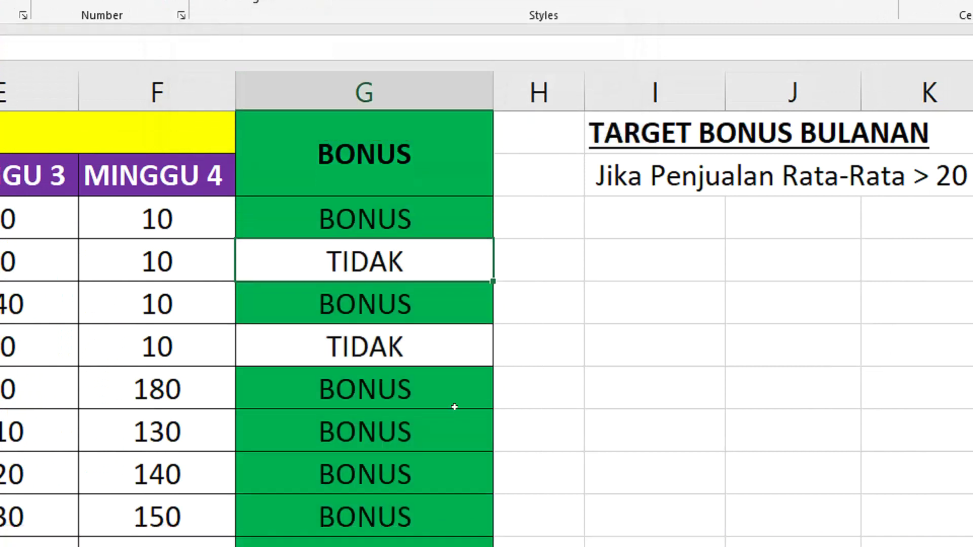
click(446, 421)
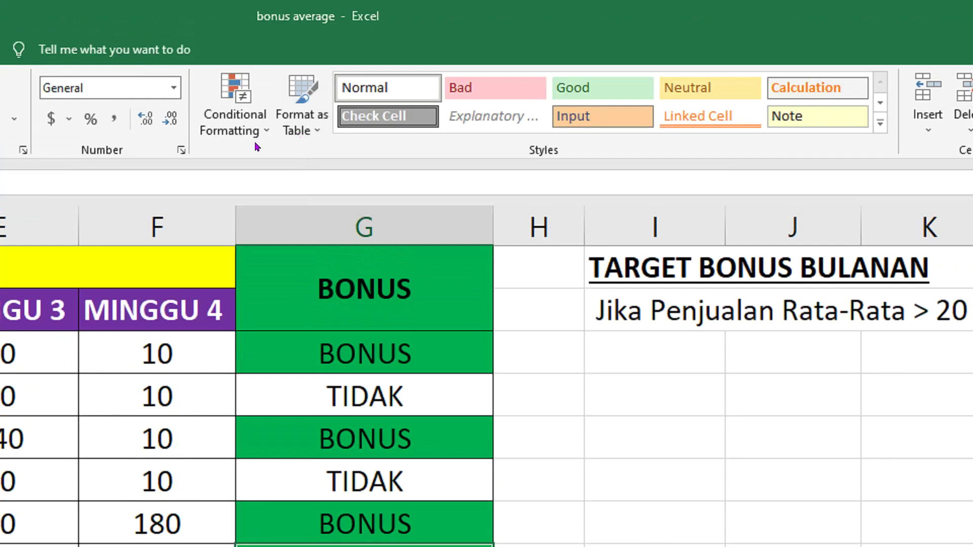
click(332, 121)
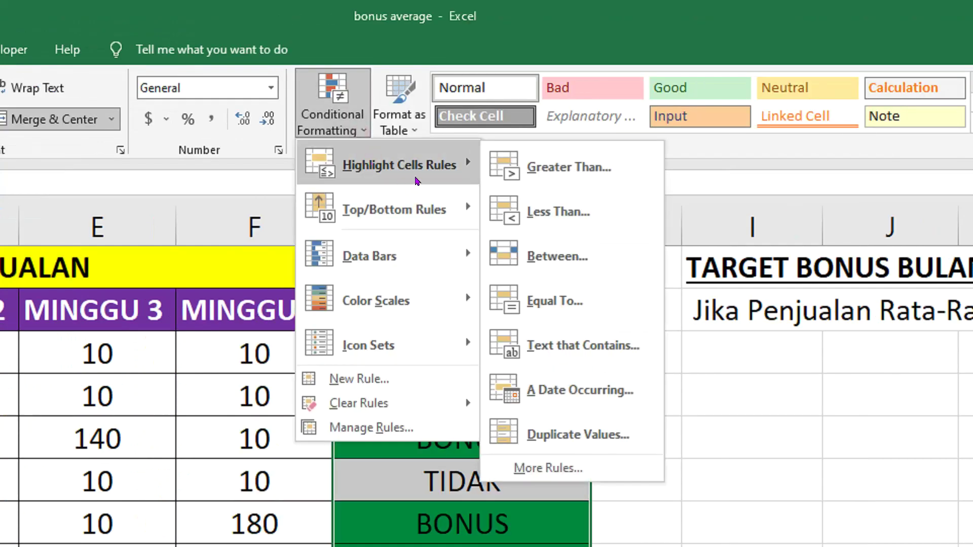
Add an 'Equal To' rule for TIDAK with a custom red fill and inspect the coloured results
click(554, 304)
text(TIDAK)
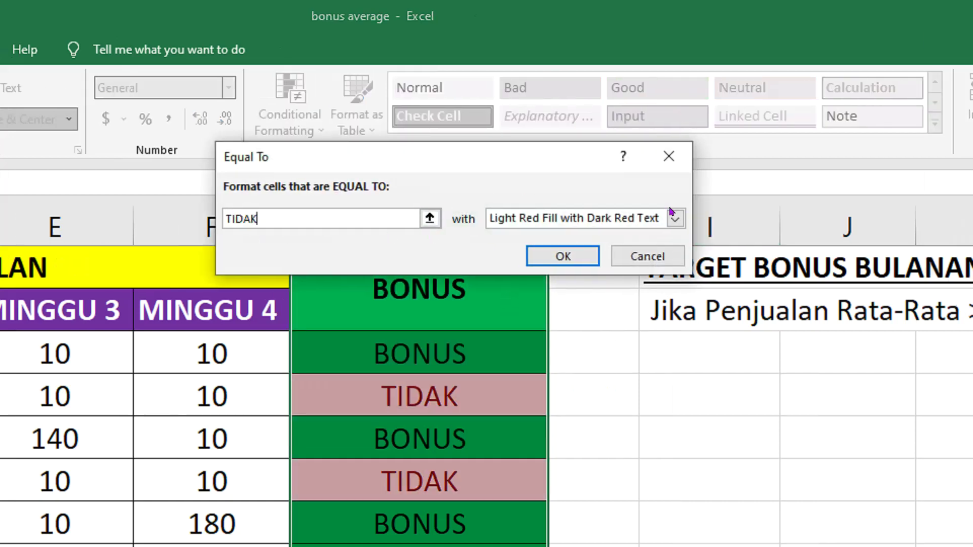
click(674, 217)
click(548, 319)
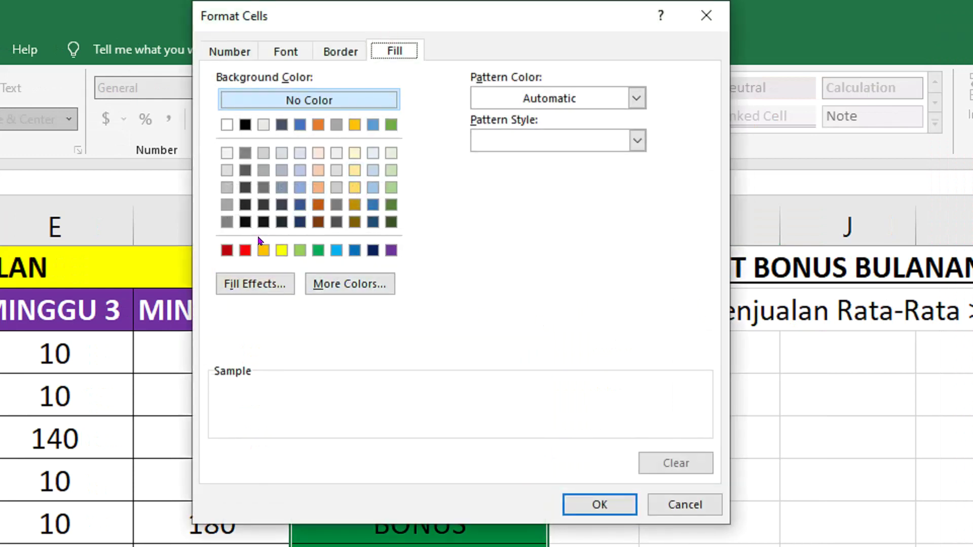
click(245, 250)
click(617, 398)
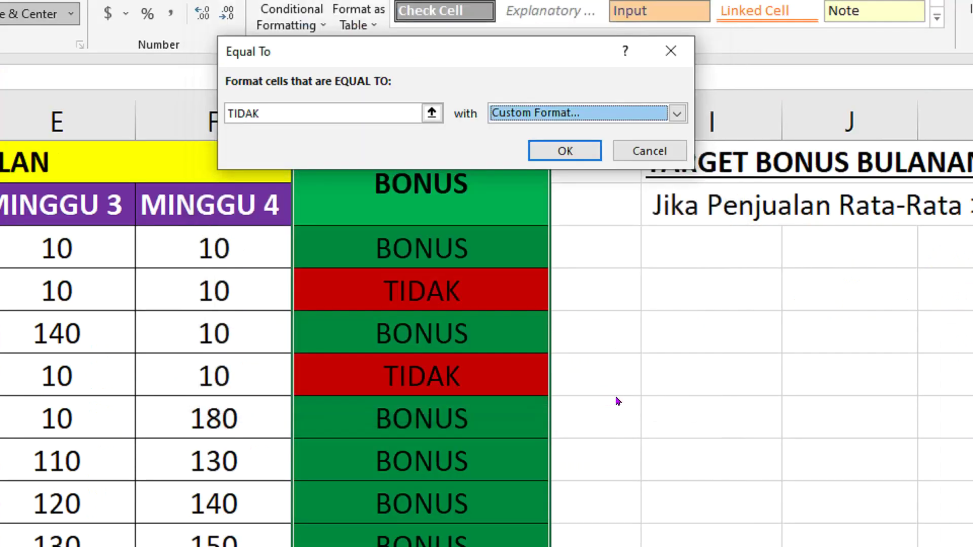
click(582, 150)
click(578, 250)
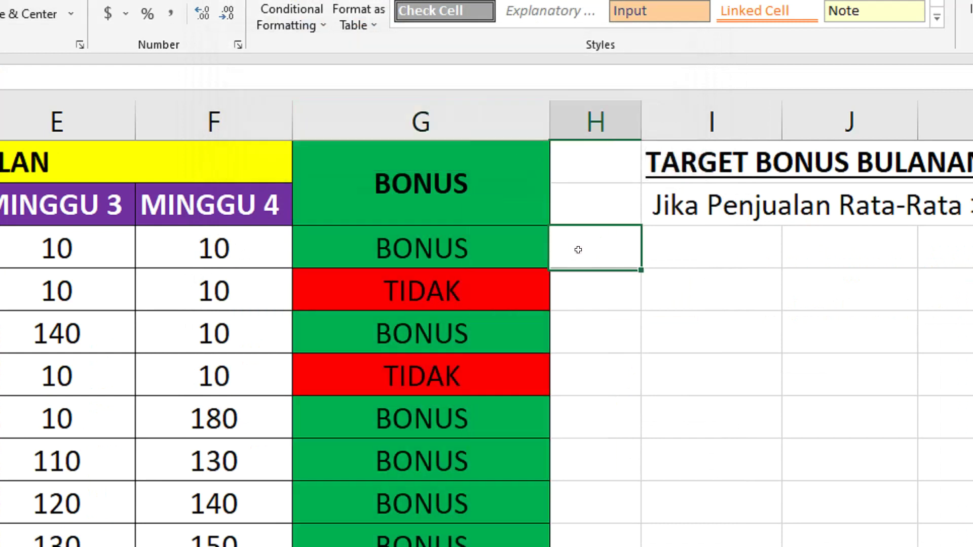
click(487, 291)
click(450, 369)
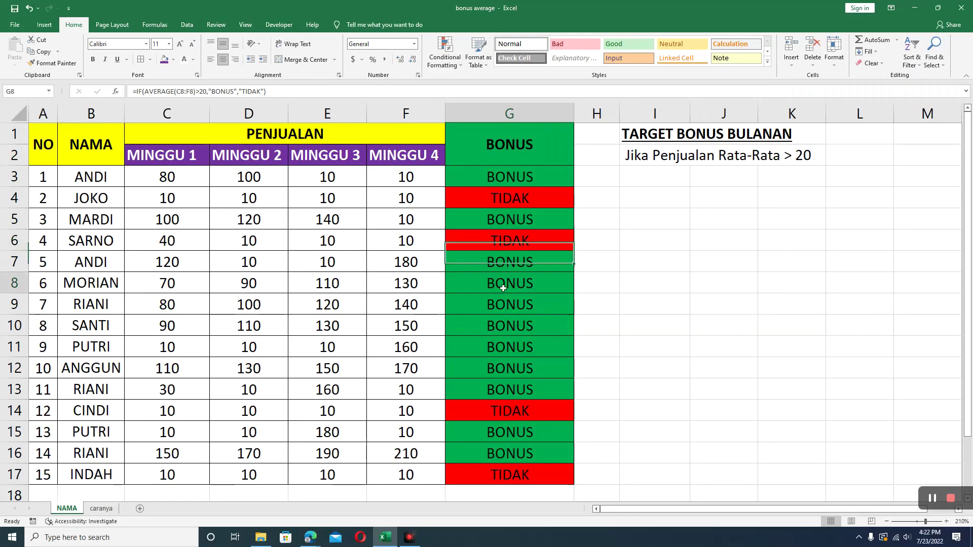
click(505, 282)
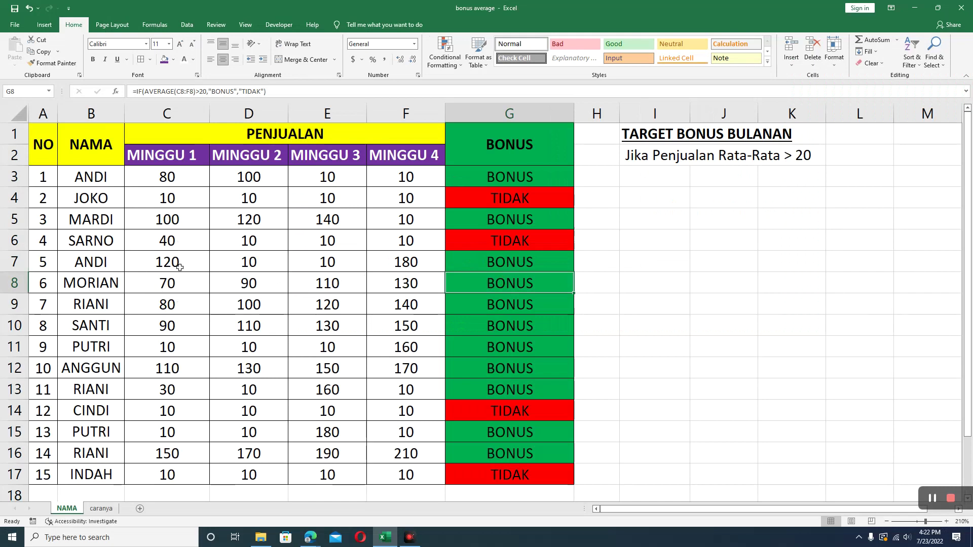
Enter 10 in each of RIANI's weeks C9:F9 so row 9 turns TIDAK
click(188, 310)
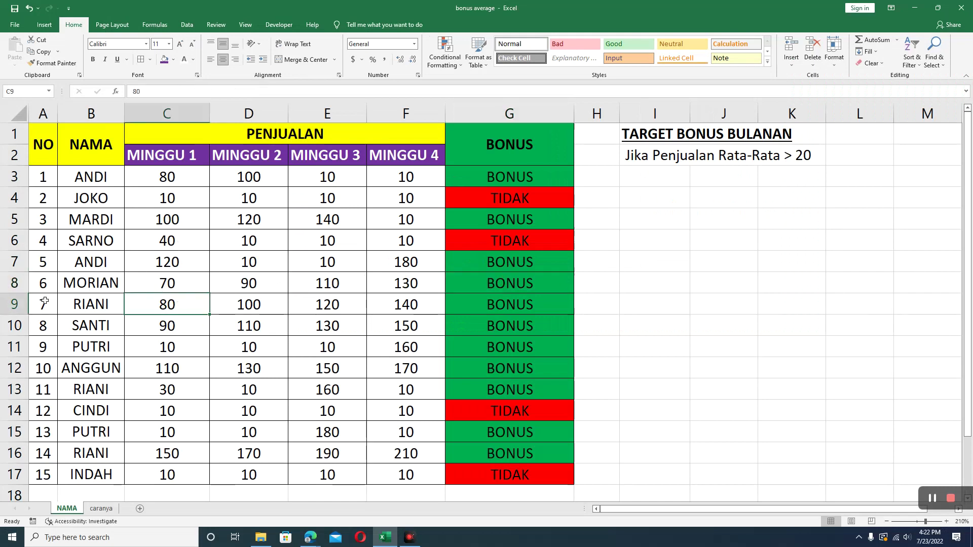
click(15, 304)
click(152, 301)
text(10)
key(Tab)
text(1)
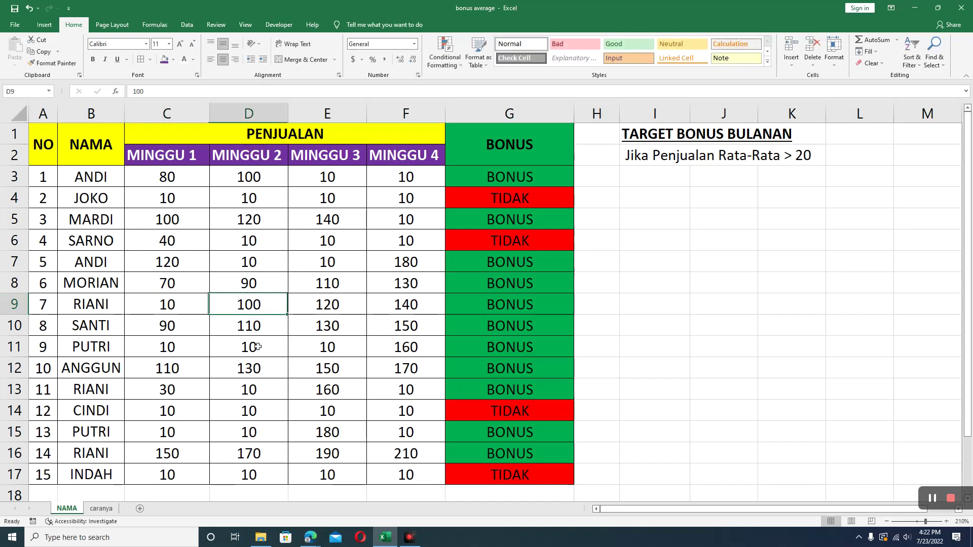
text(0)
key(Tab)
text(10)
key(Tab)
text(10)
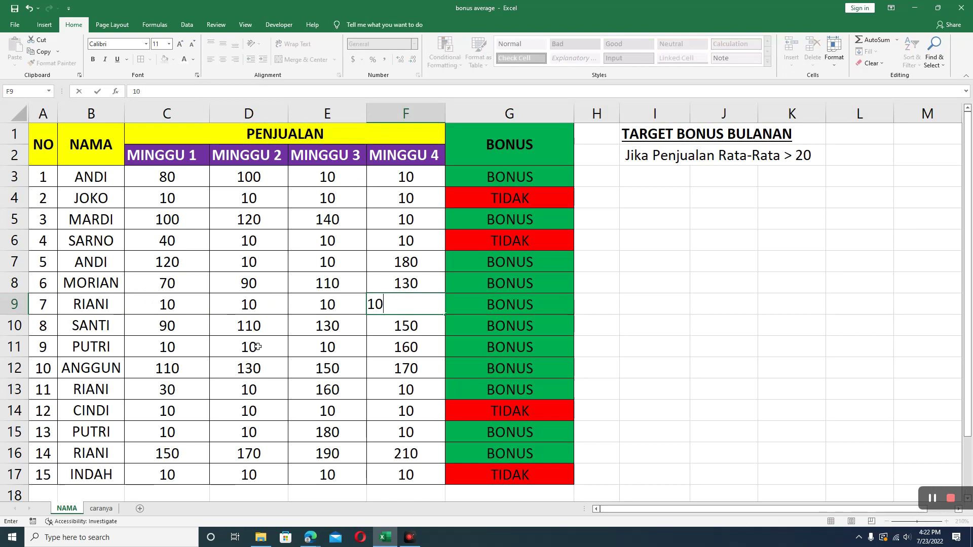
key(Return)
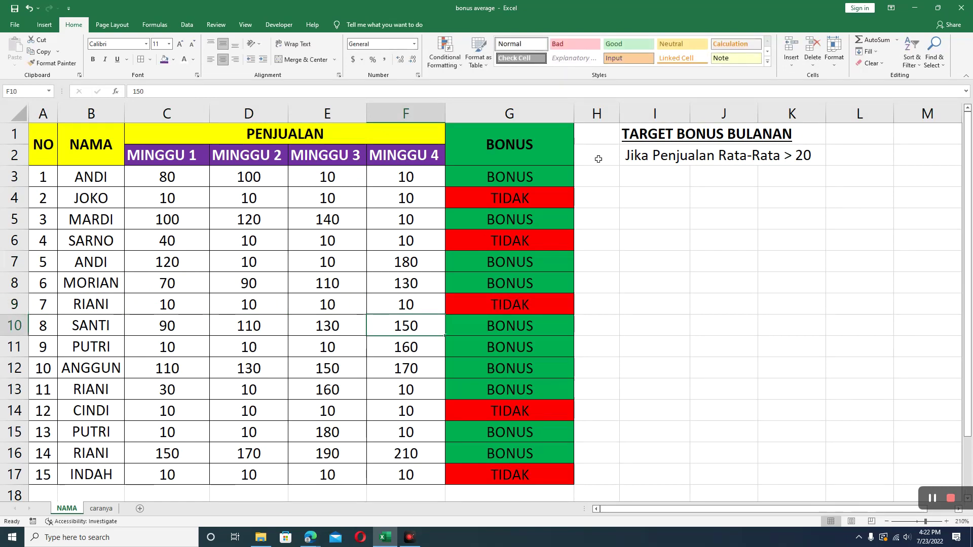
Enter 5 in each of SANTI's weeks C10:F10 so row 10 shows TIDAK
click(185, 329)
text(5)
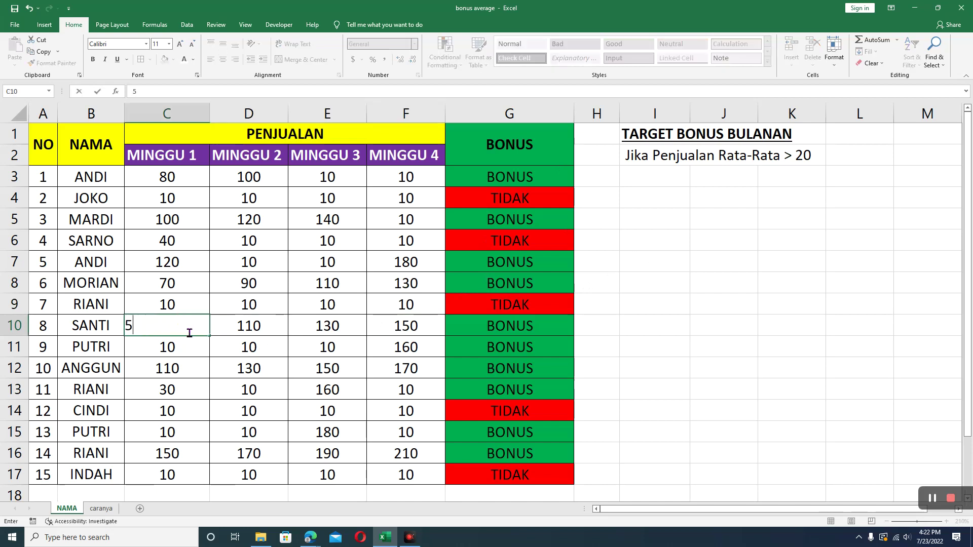
key(Tab)
text(5)
key(Tab)
text(5)
key(Tab)
text(5)
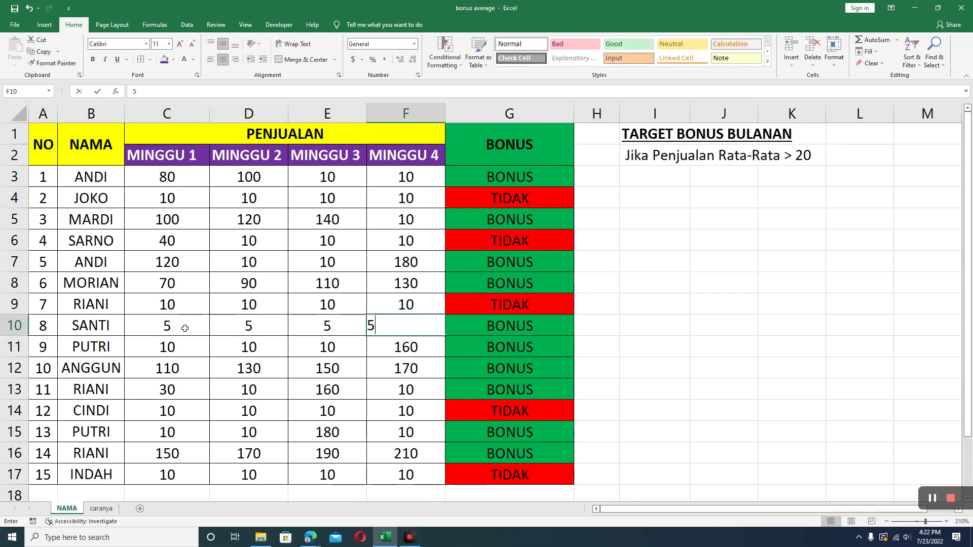
key(Tab)
key(Down)
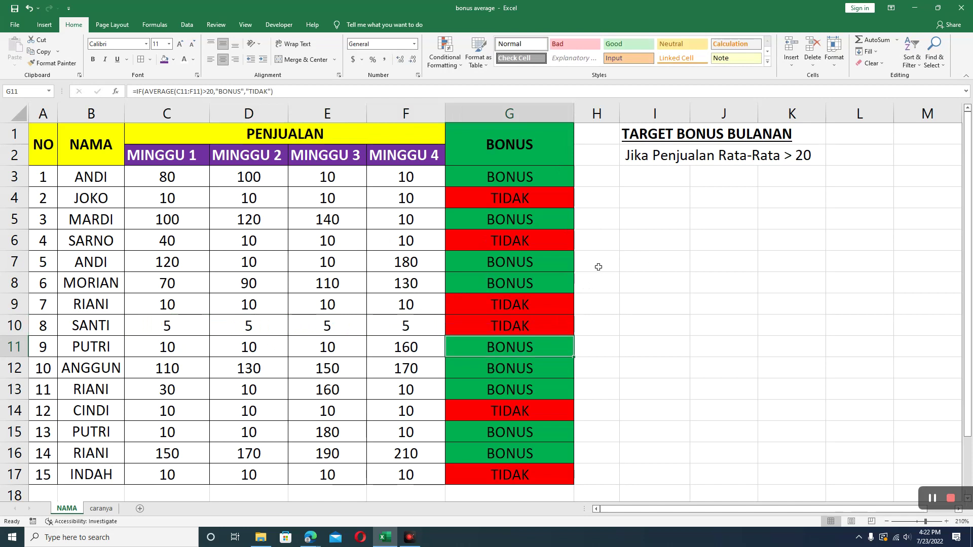
Set JOKO's C4 to 50 and D4 to 70 so row 4 becomes BONUS
click(425, 205)
click(202, 204)
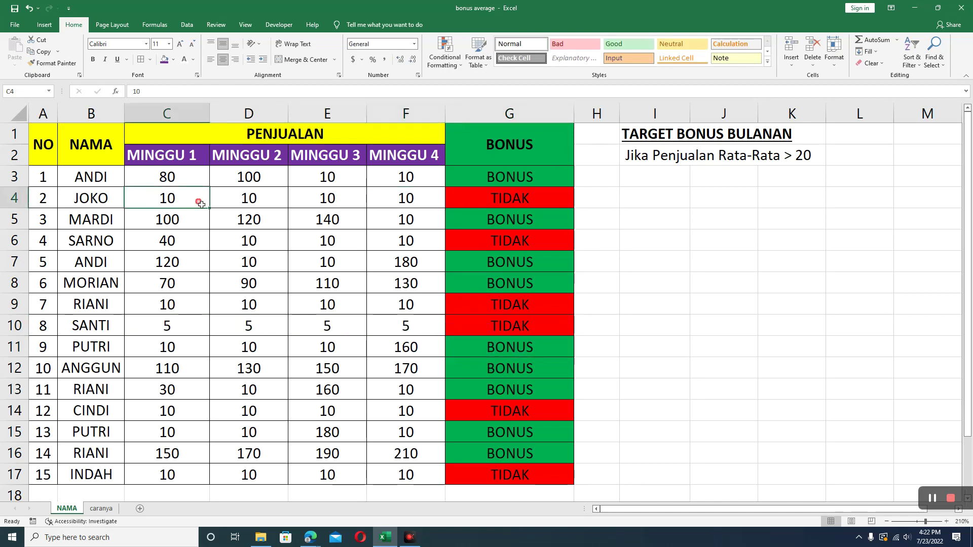
text(50)
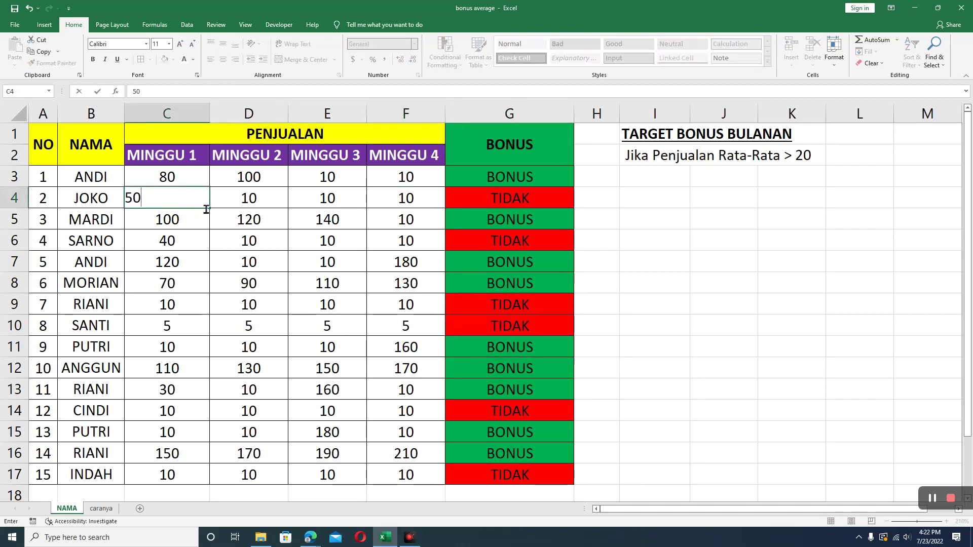
key(Tab)
text(10)
key(BackSpace)
key(BackSpace)
text(70)
key(Return)
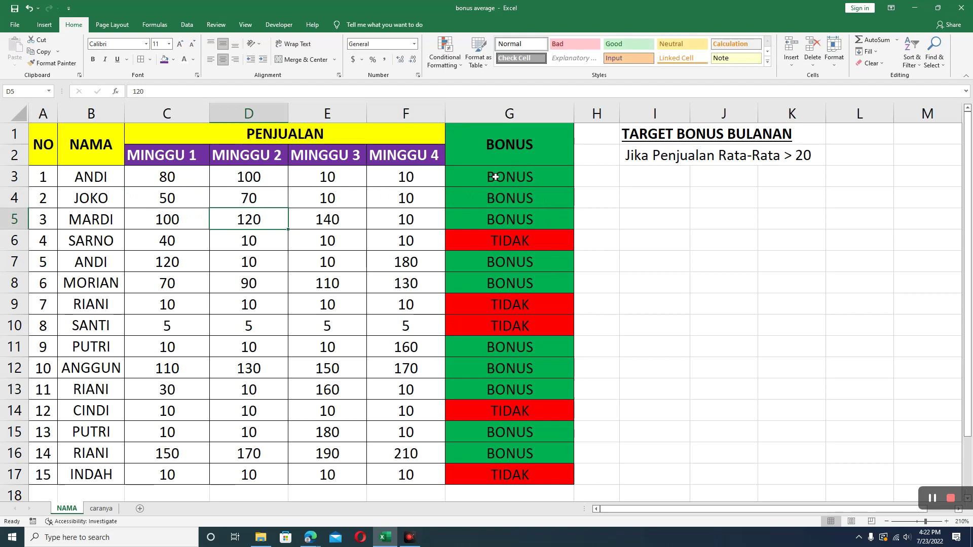
click(743, 157)
drag(670, 161, 836, 157)
click(688, 197)
drag(510, 177, 510, 389)
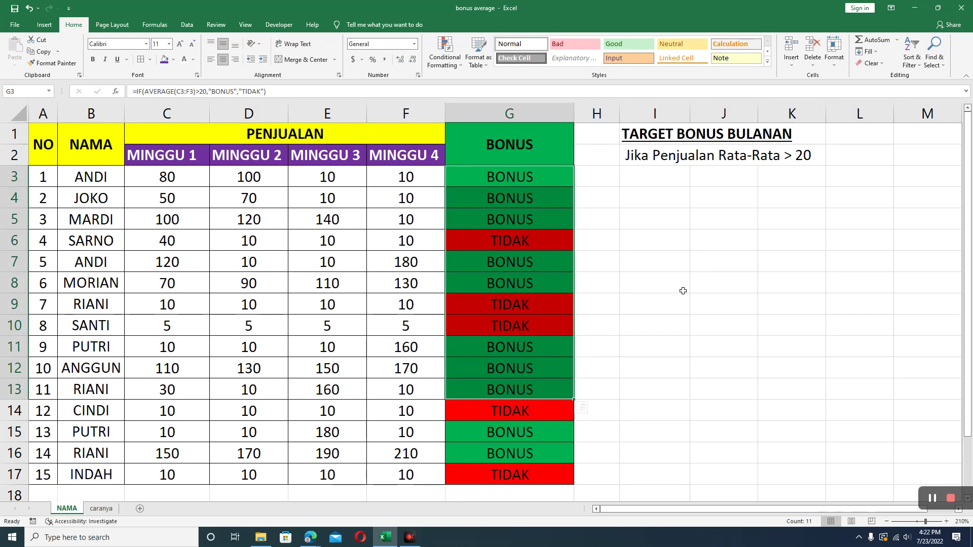
drag(631, 157, 862, 177)
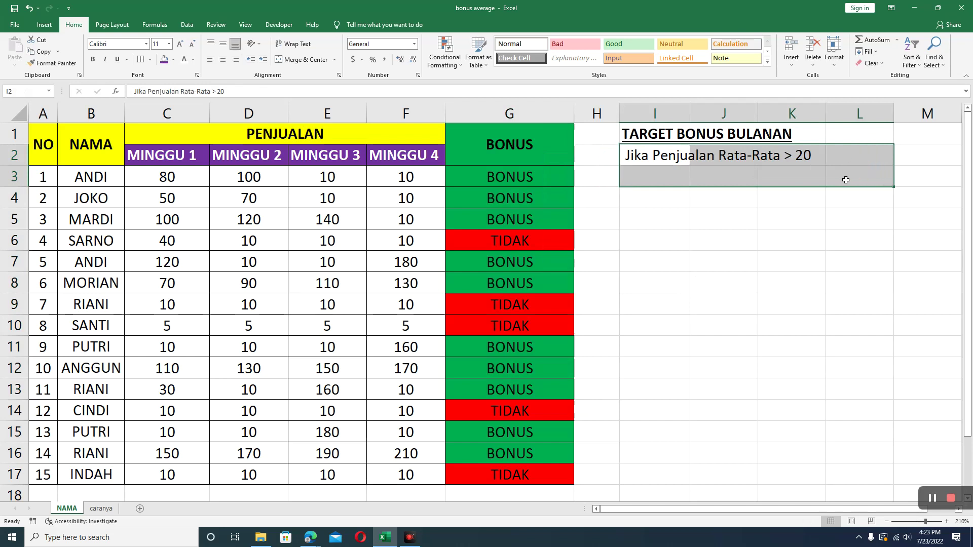
drag(563, 178, 563, 221)
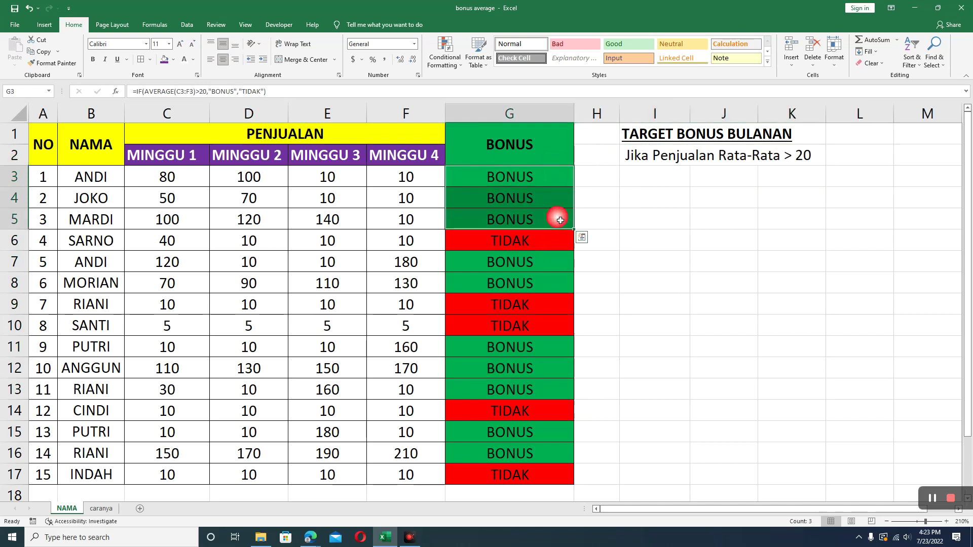
click(725, 155)
click(790, 154)
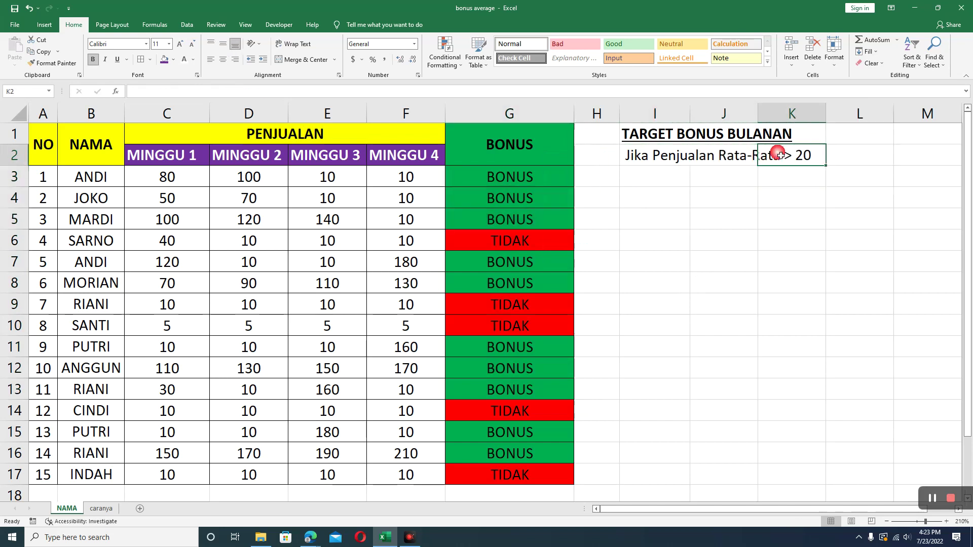
click(541, 243)
click(531, 307)
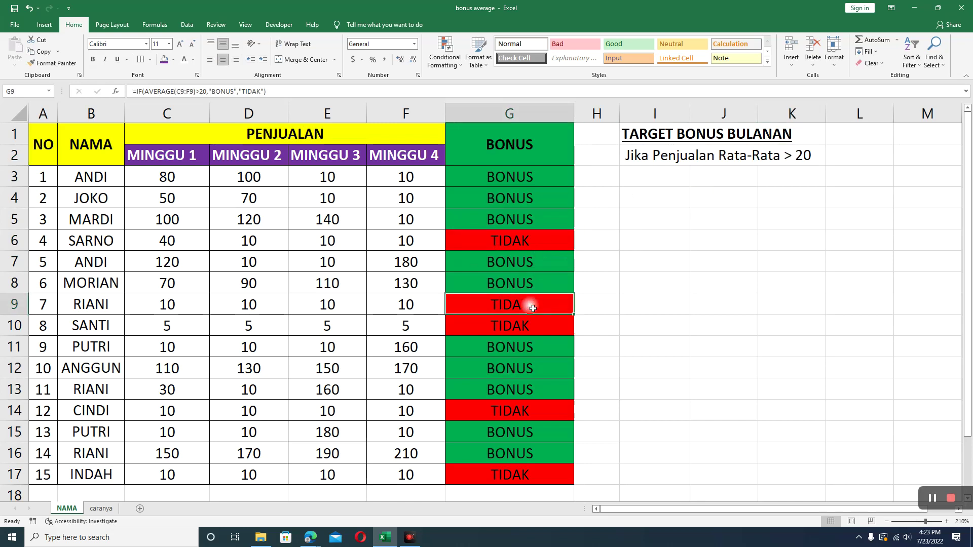
click(533, 325)
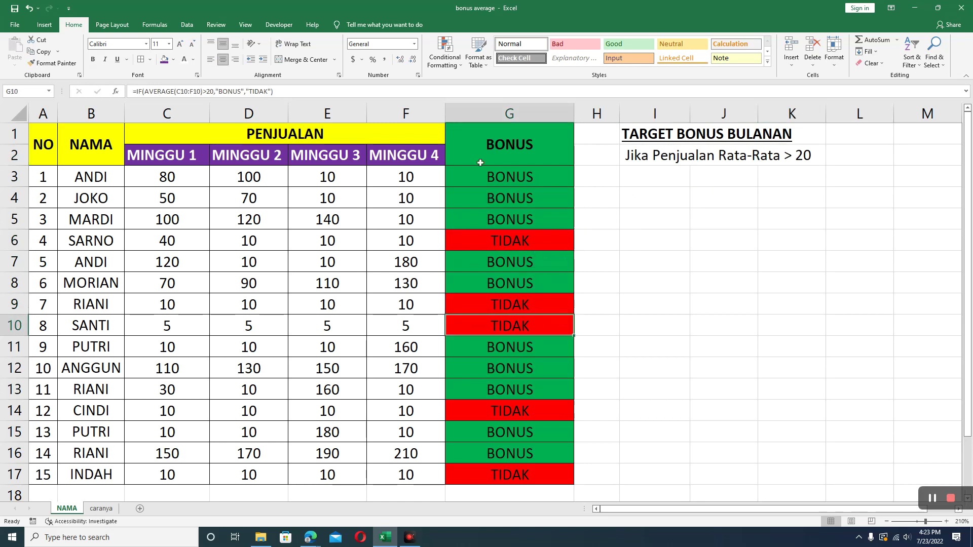
click(470, 180)
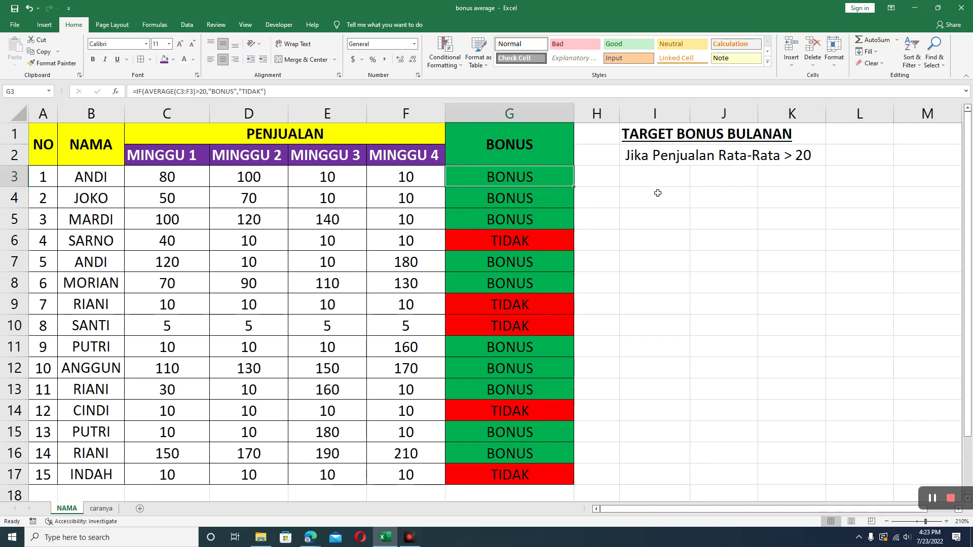
click(648, 207)
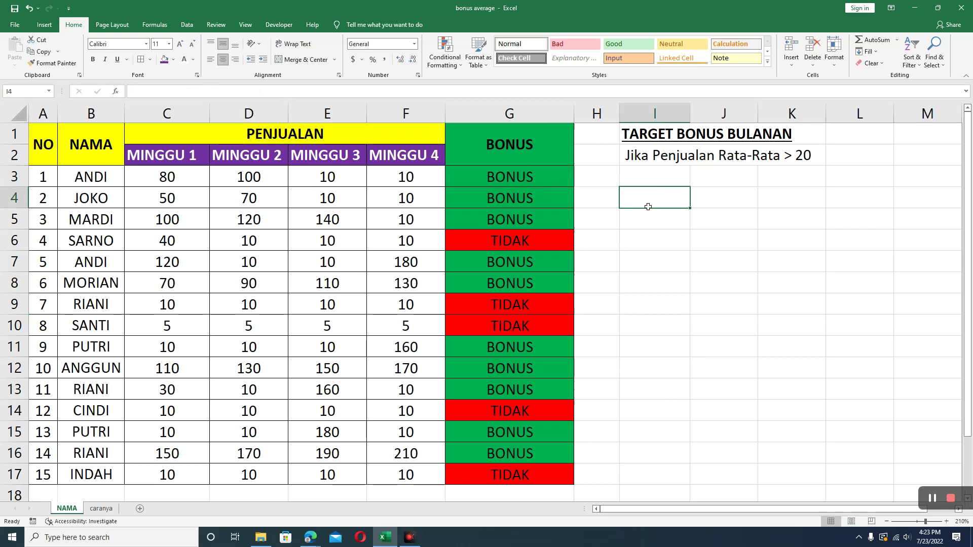